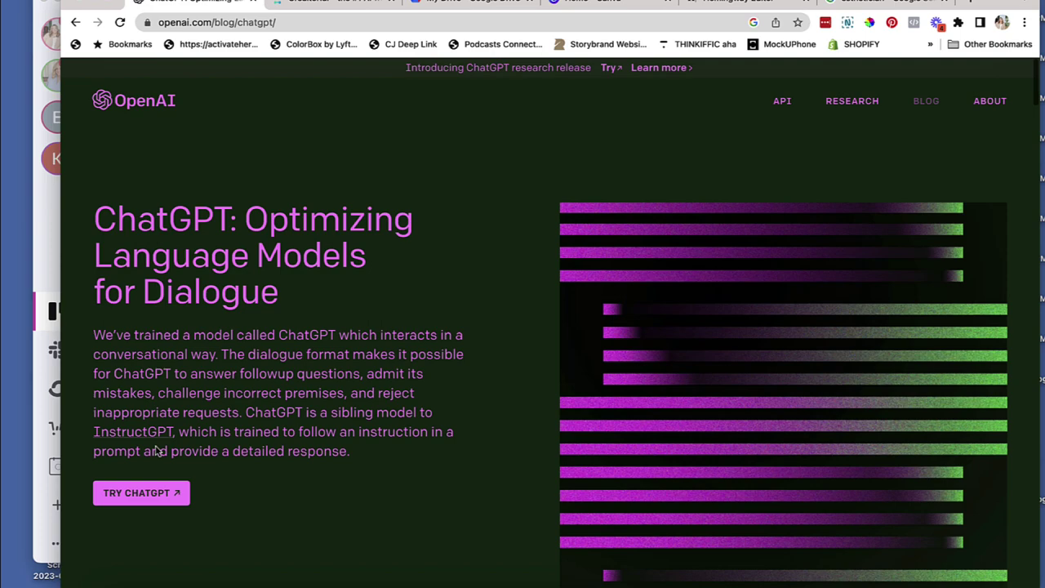
Open ChatGPT from the announcement page and land on an empty New chat
{"action": "left_click", "coordinate": [140, 494]}
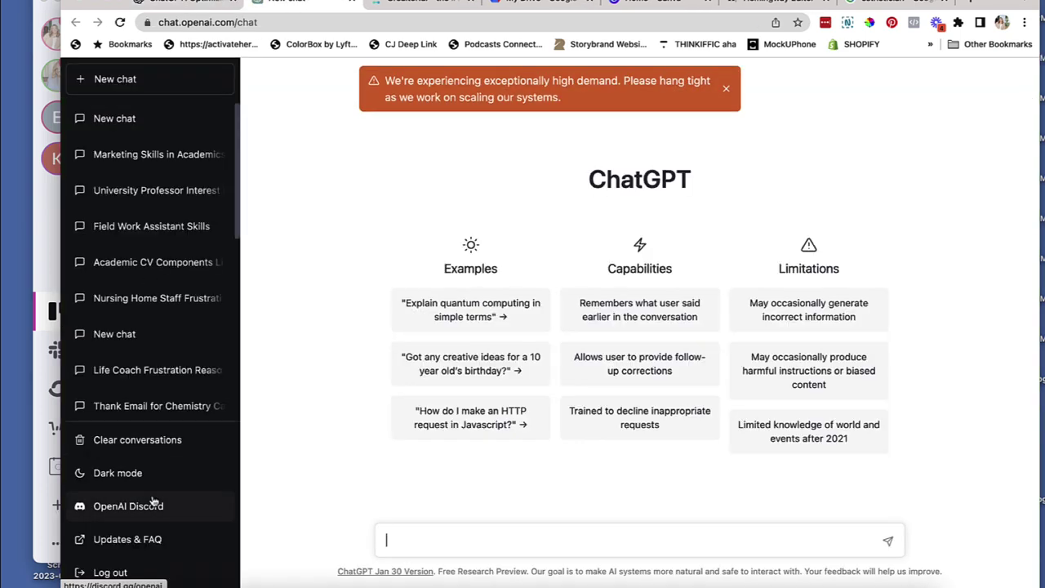
{"action": "left_click", "coordinate": [181, 5]}
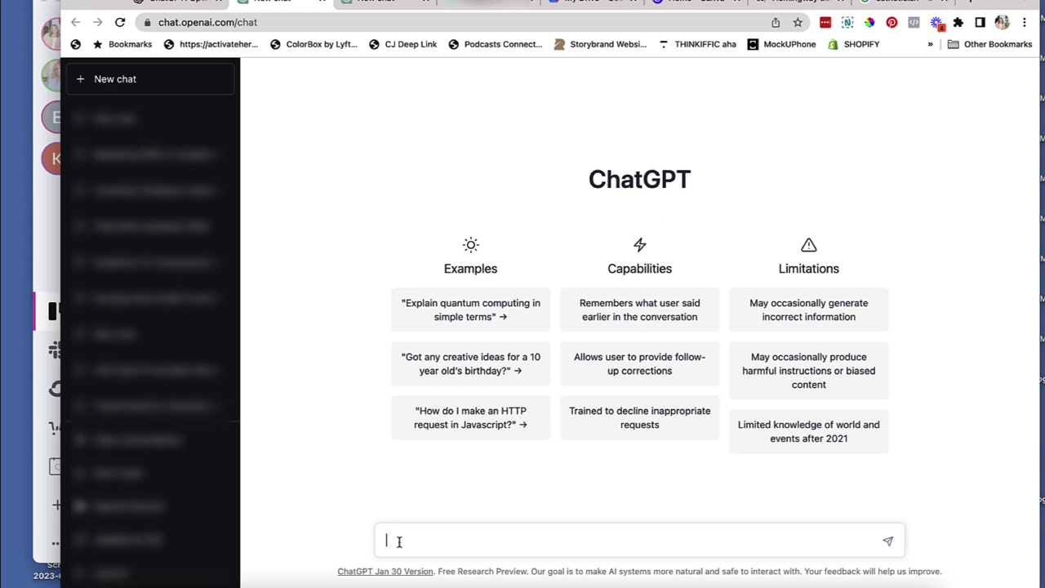
Ask for a social media caption for a 45-year-old interior designer's photo of 5 bookshelf-styling tips
{"action": "type", "text": "I'm a 45 year old interior designer. "}
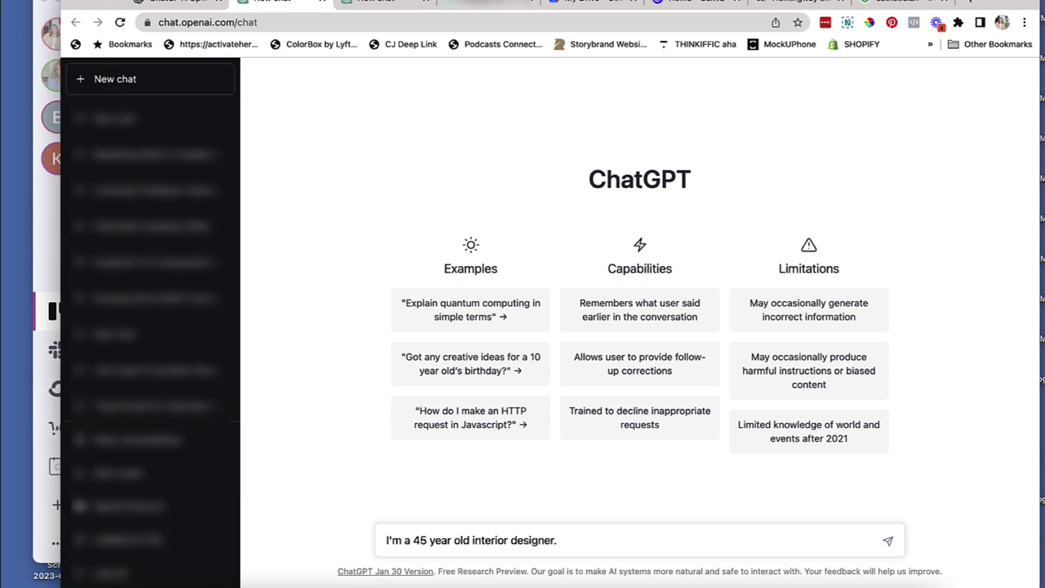
{"action": "type", "text": "Write a social med"}
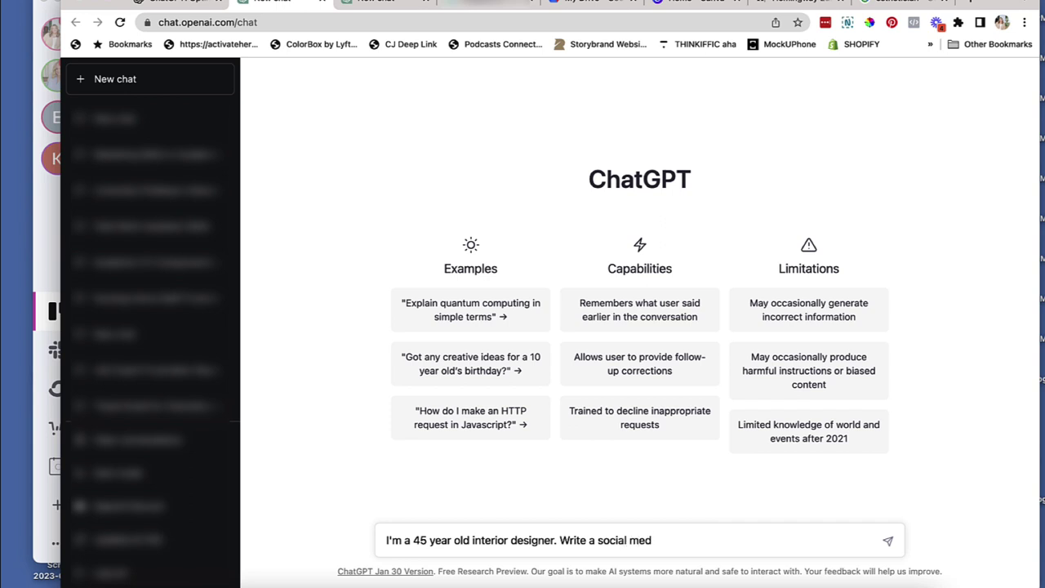
{"action": "type", "text": "ia cal"}
{"action": "key", "text": "BackSpace"}
{"action": "type", "text": "pt"}
{"action": "type", "text": "ion to accompany a photo that shares tips on how to style your bookshelves."}
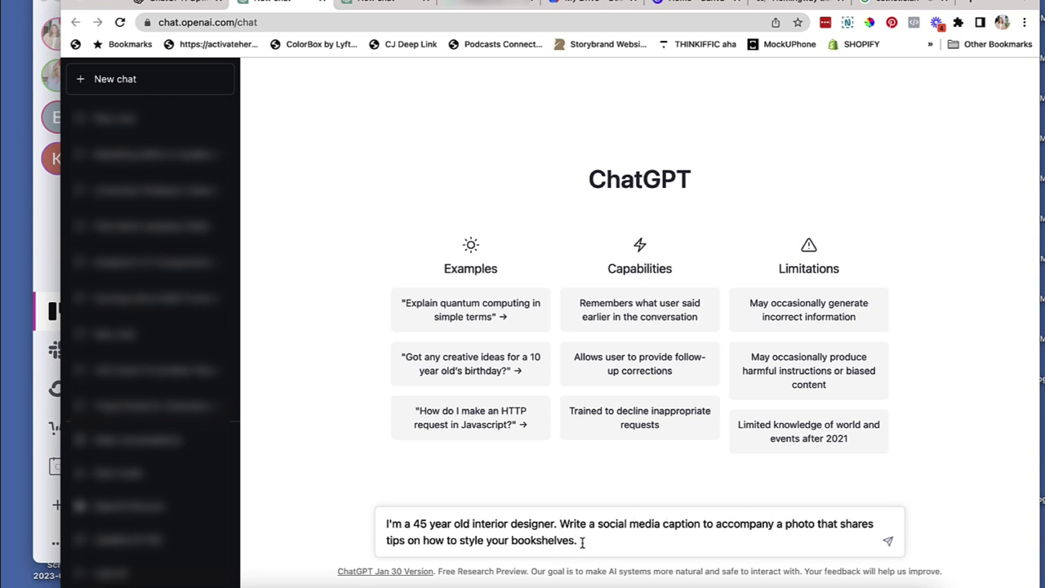
{"action": "left_click", "coordinate": [387, 541]}
{"action": "type", "text": "5"}
{"action": "left_click", "coordinate": [591, 538]}
{"action": "key", "text": "Return"}
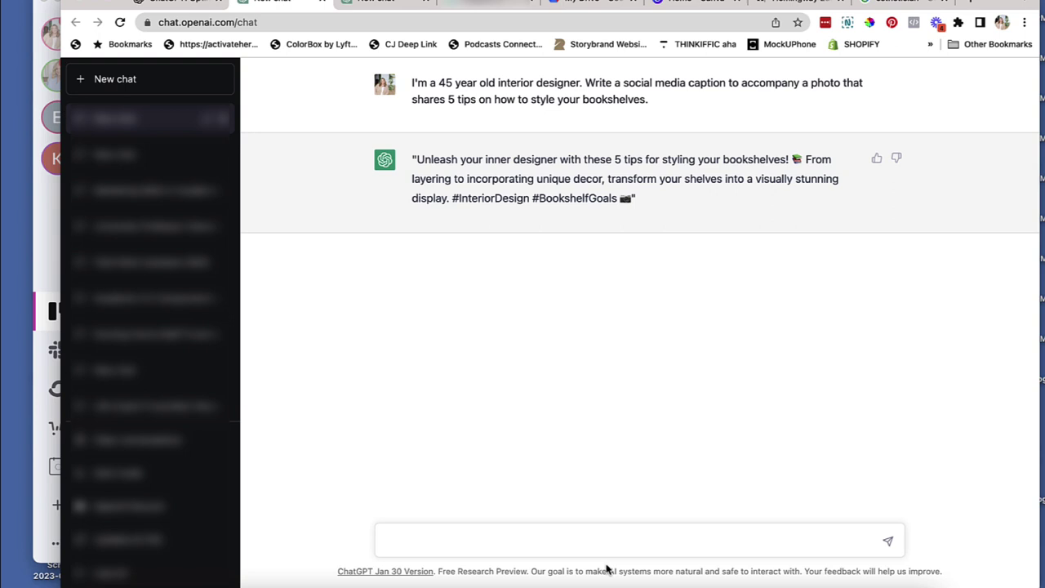
Follow up with 'Ok great. Can you please give me 5 tips that interior designers share to style bookshelves.'
{"action": "type", "text": "Can you agin"}
{"action": "key", "text": "BackSpace"}
{"action": "key", "text": "BackSpace"}
{"action": "key", "text": "BackSpace"}
{"action": "key", "text": "BackSpace"}
{"action": "key", "text": "BackSpace"}
{"action": "key", "text": "super+a"}
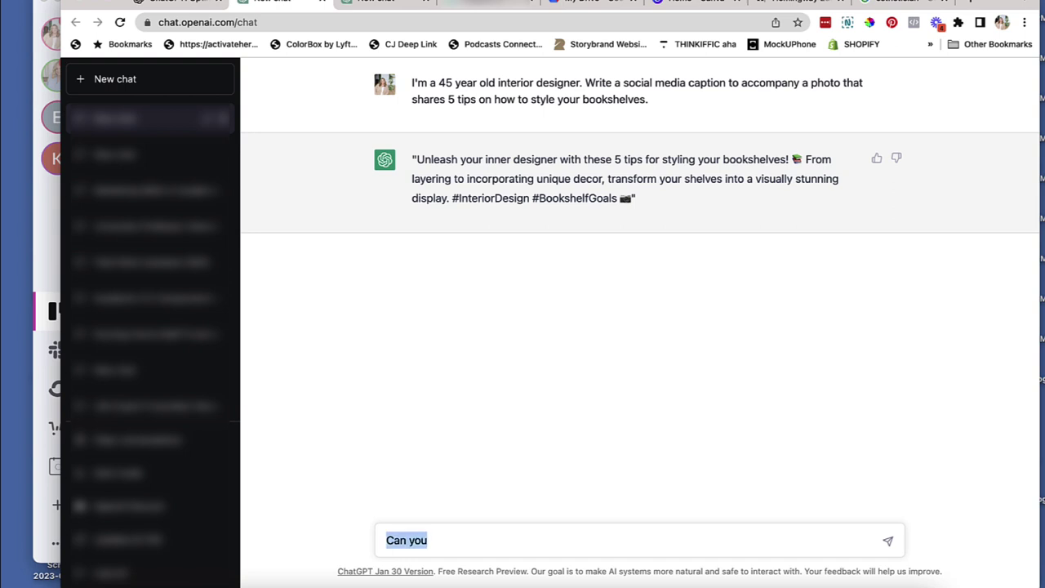
{"action": "type", "text": "Ok greate"}
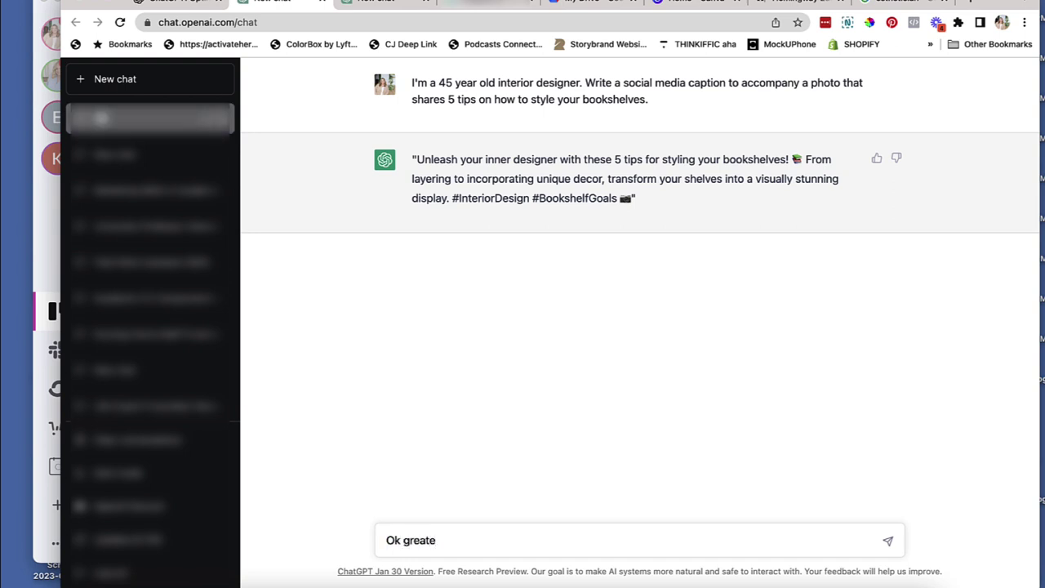
{"action": "key", "text": "BackSpace"}
{"action": "type", "text": ". Can you please give me "}
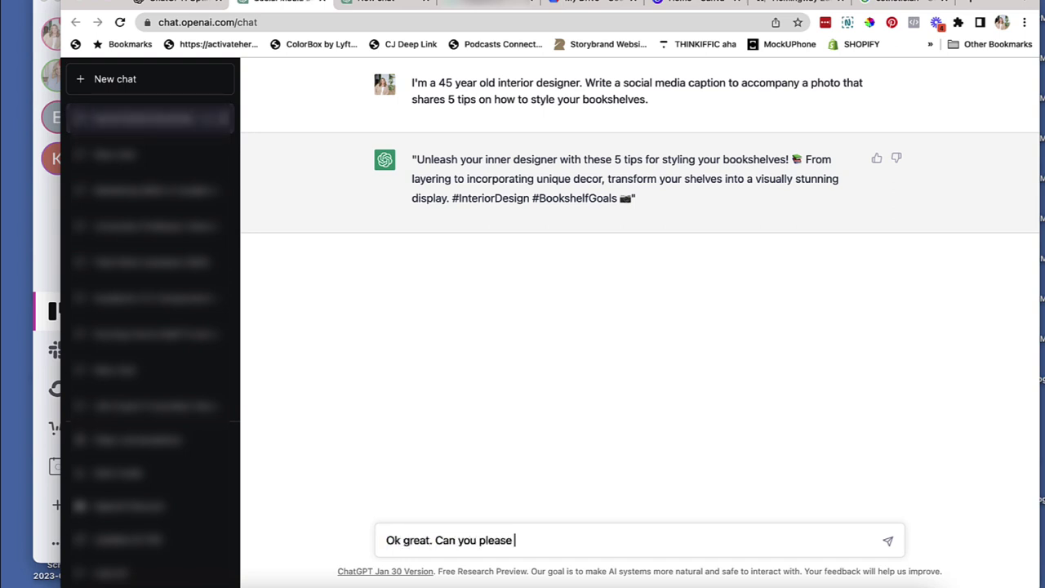
{"action": "type", "text": "5 tips taht"}
{"action": "key", "text": "BackSpace"}
{"action": "key", "text": "BackSpace"}
{"action": "key", "text": "BackSpace"}
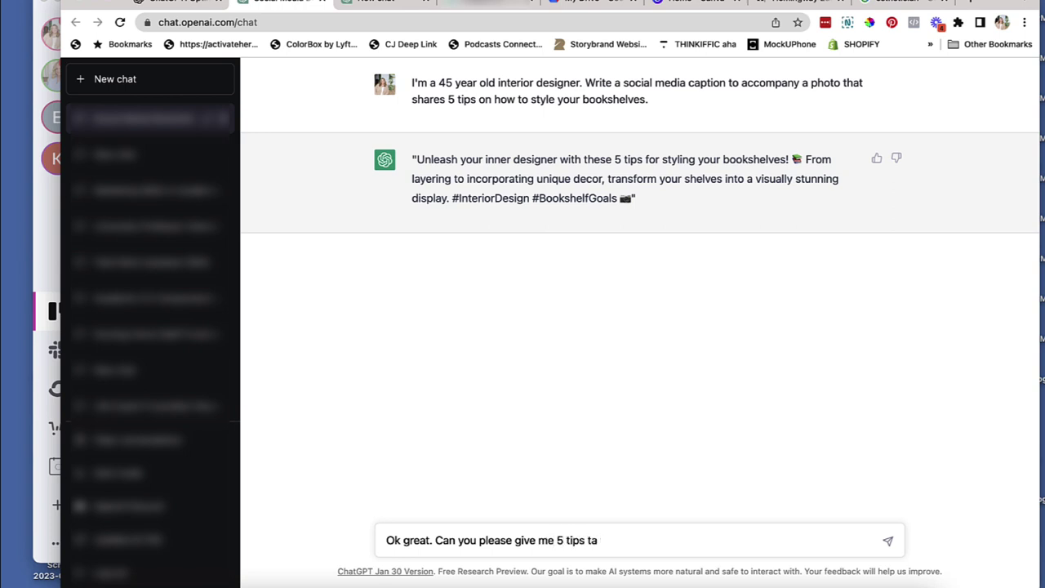
{"action": "type", "text": "hat interior desi"}
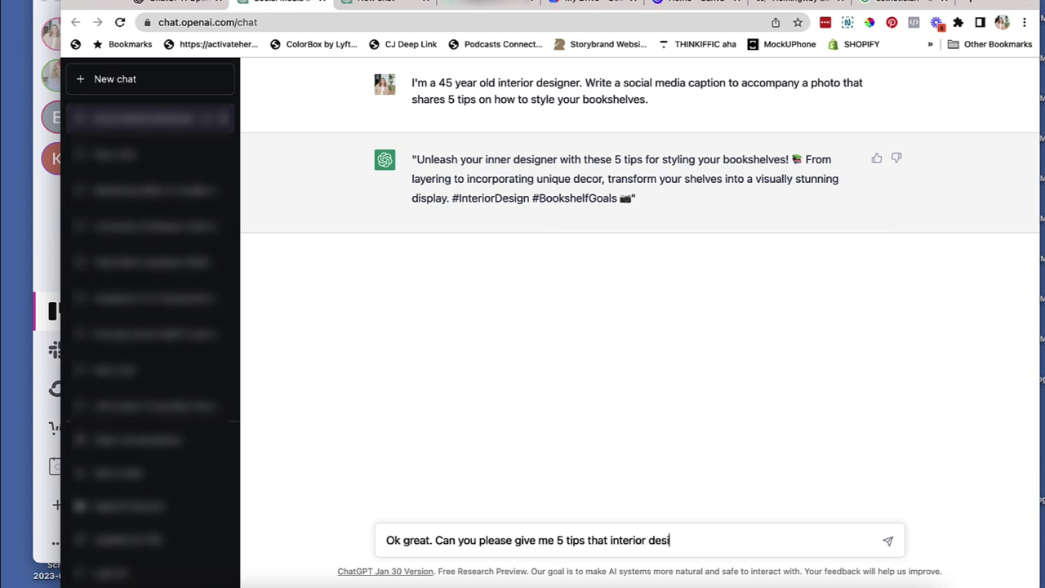
{"action": "type", "text": "g"}
{"action": "type", "text": "ners"}
{"action": "type", "text": " wi"}
{"action": "key", "text": "BackSpace"}
{"action": "key", "text": "BackSpace"}
{"action": "type", "text": "share to style bo"}
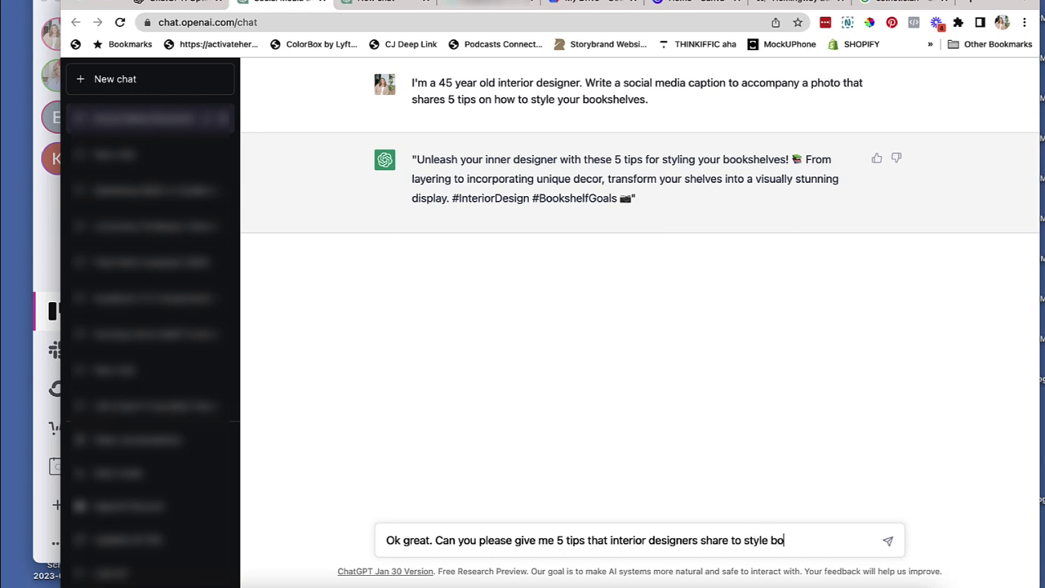
{"action": "type", "text": "okeselves"}
{"action": "key", "text": "BackSpace"}
{"action": "key", "text": "BackSpace"}
{"action": "key", "text": "BackSpace"}
{"action": "key", "text": "BackSpace"}
{"action": "key", "text": "BackSpace"}
{"action": "key", "text": "BackSpace"}
{"action": "key", "text": "BackSpace"}
{"action": "type", "text": "shelves."}
{"action": "key", "text": "Return"}
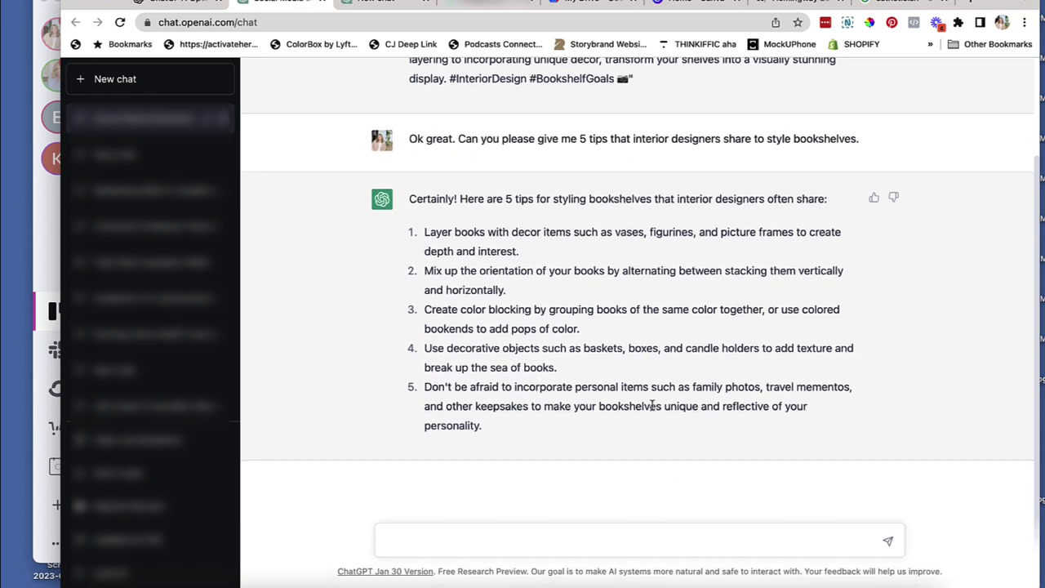
In a new chat, draft a 40-year-old esthetician's request for a blog post's top three dry-skin tips
{"action": "left_click", "coordinate": [204, 78]}
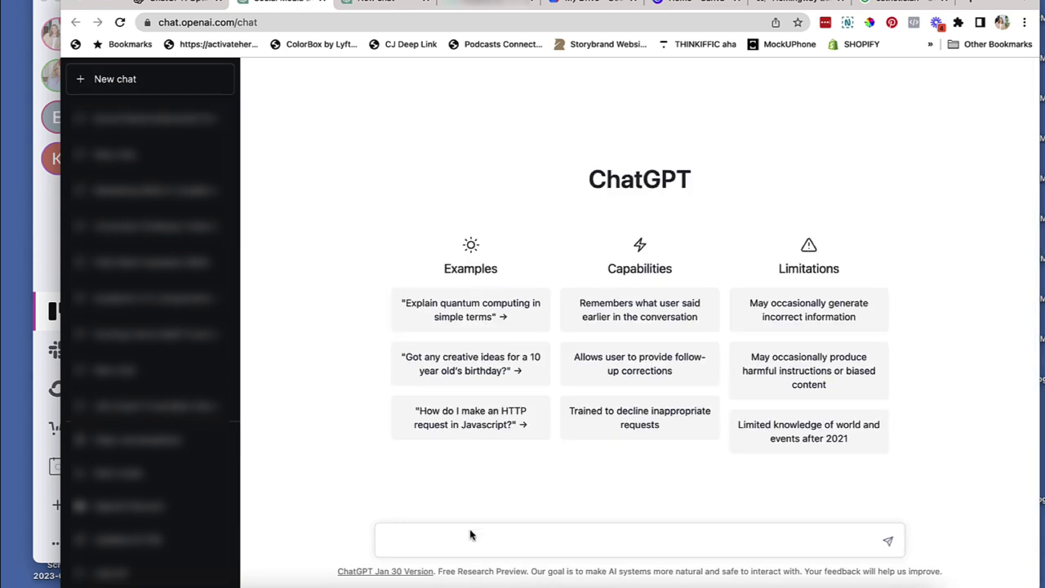
{"action": "type", "text": "One"}
{"action": "key", "text": "BackSpace"}
{"action": "key", "text": "BackSpace"}
{"action": "key", "text": "BackSpace"}
{"action": "type", "text": "O"}
{"action": "key", "text": "BackSpace"}
{"action": "type", "text": "I'm a4"}
{"action": "key", "text": "BackSpace"}
{"action": "type", "text": "40 year old "}
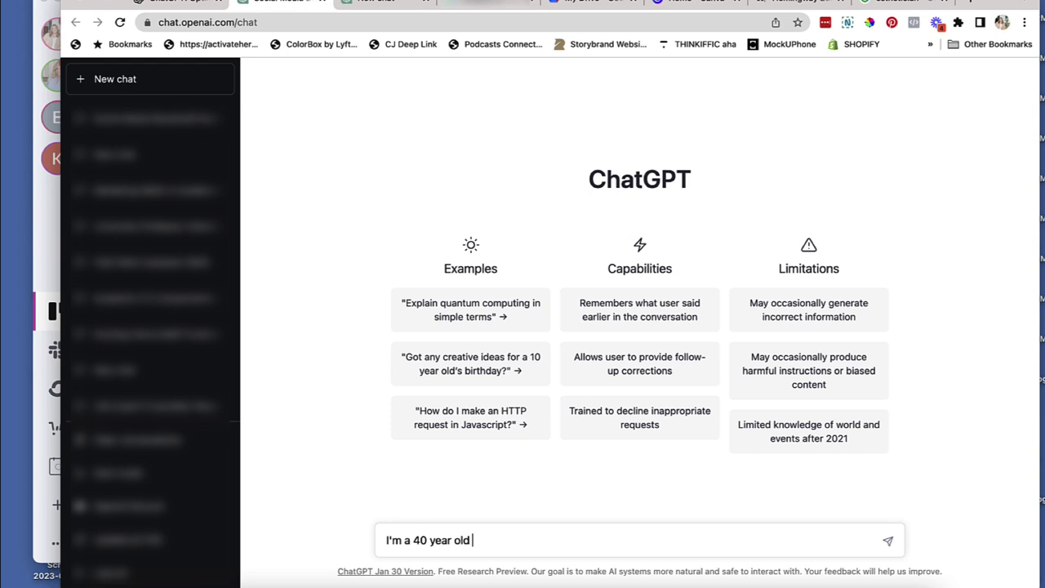
{"action": "type", "text": "esthetician who wants to write a blog post containing the top three tips for fi"}
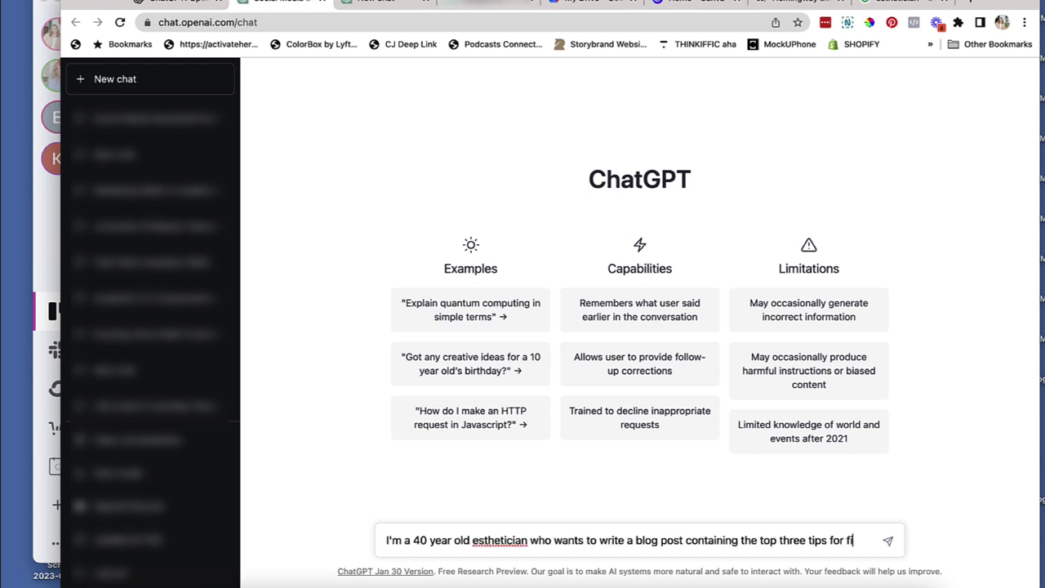
{"action": "type", "text": "ghting winter"}
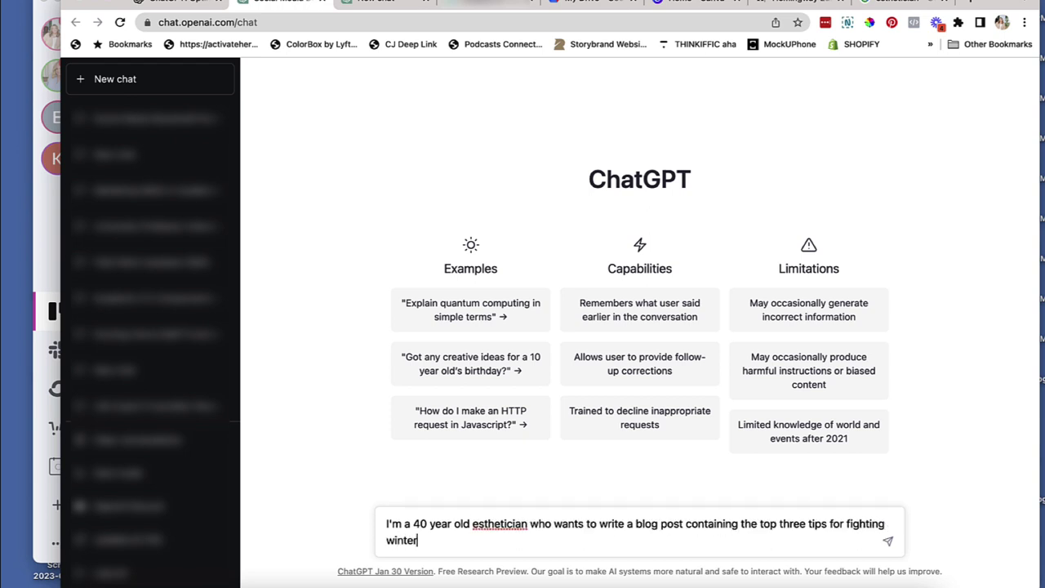
{"action": "type", "text": " and dry skin."}
Remove 'winter and' from the prompt, add 'this winter', and send it
{"action": "left_click_drag", "start_coordinate": [440, 540], "coordinate": [384, 545]}
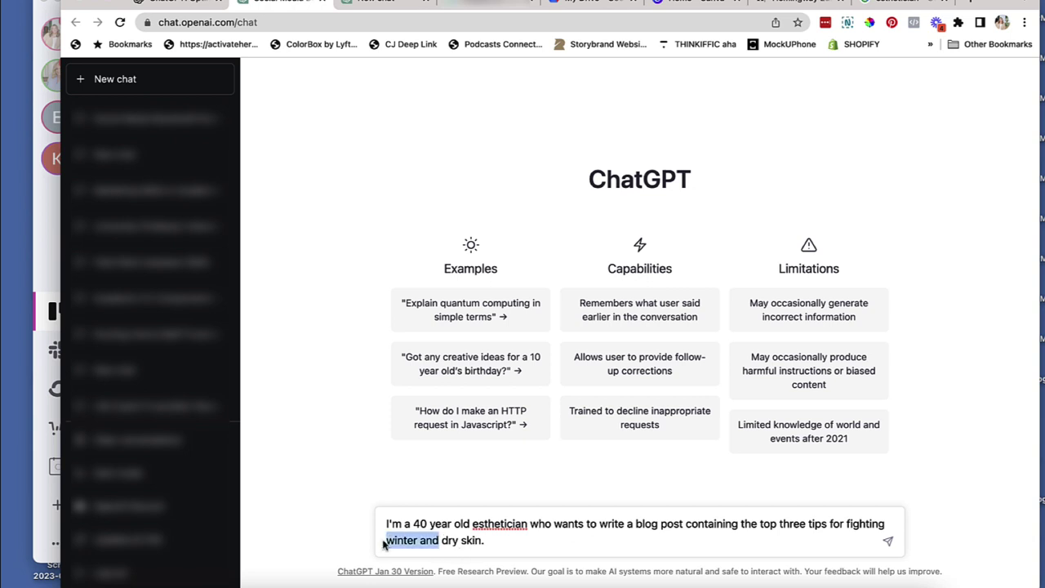
{"action": "key", "text": "BackSpace"}
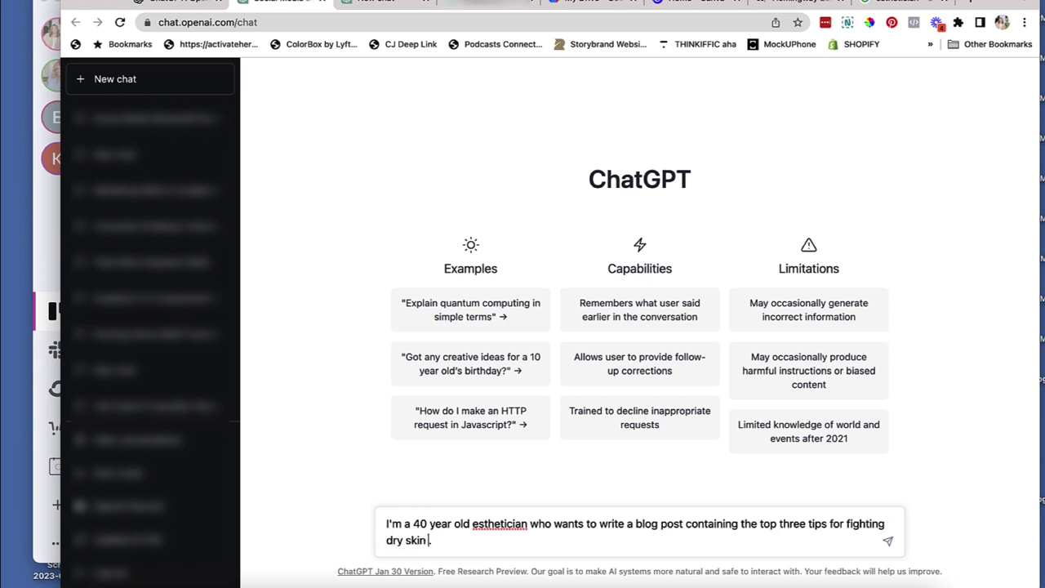
{"action": "type", "text": "this winter."}
{"action": "key", "text": "shift+Return"}
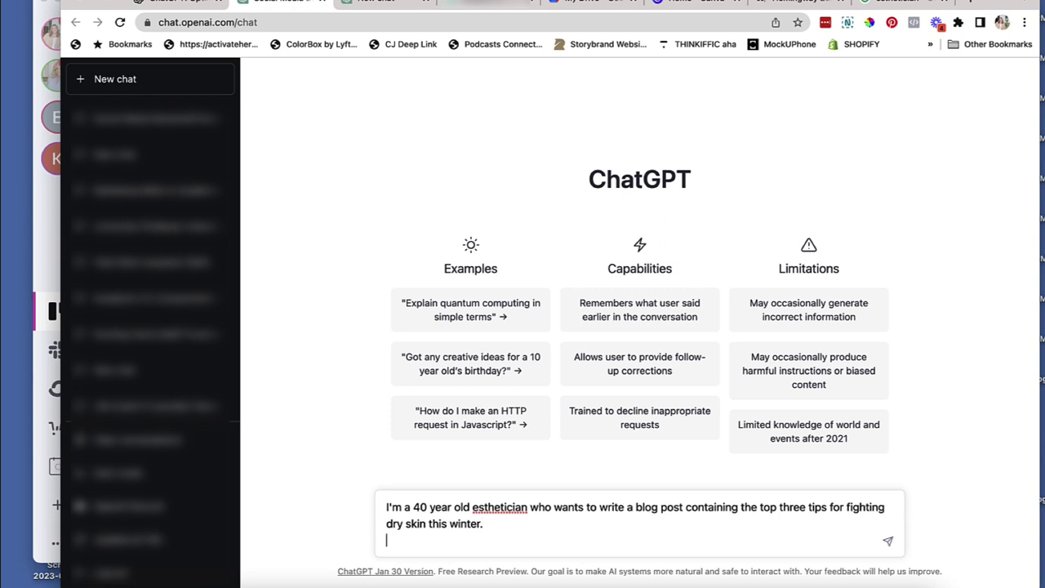
{"action": "left_click", "coordinate": [889, 542]}
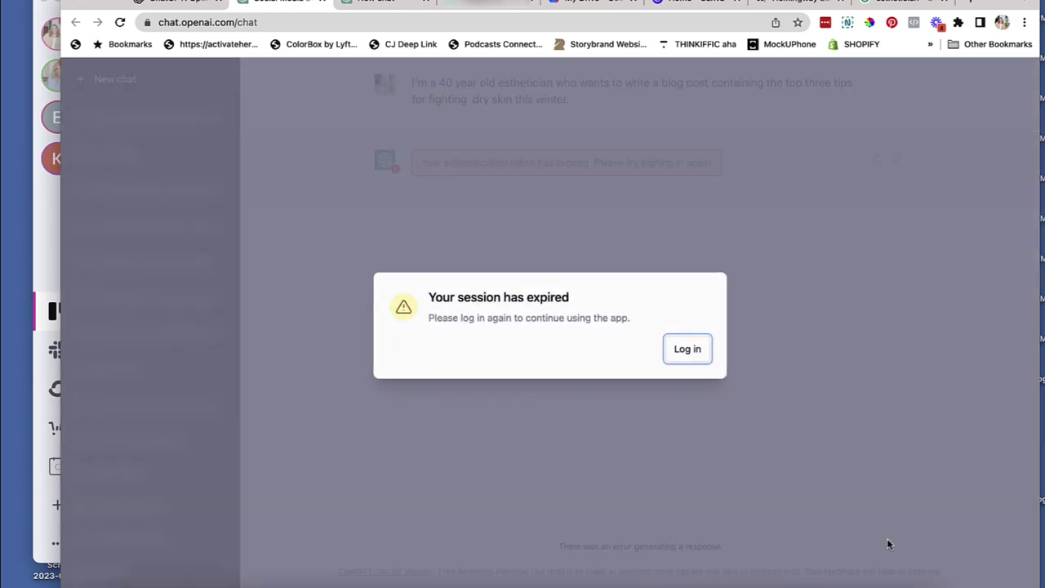
Log back in after the expired session, reloading the at-capacity page to reach the sign-in form
{"action": "left_click", "coordinate": [704, 356]}
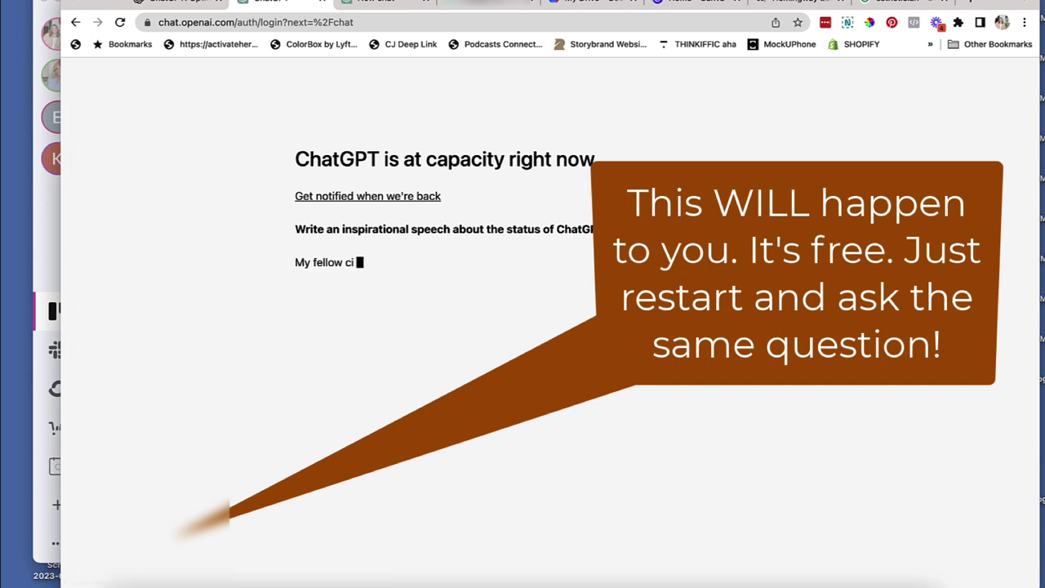
{"action": "left_click", "coordinate": [120, 24]}
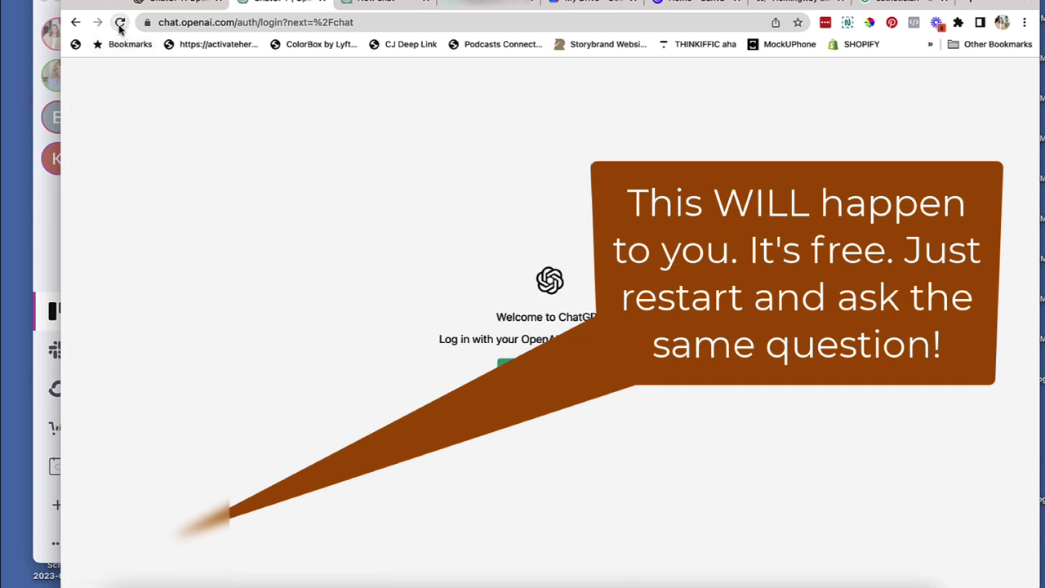
{"action": "left_click", "coordinate": [508, 362]}
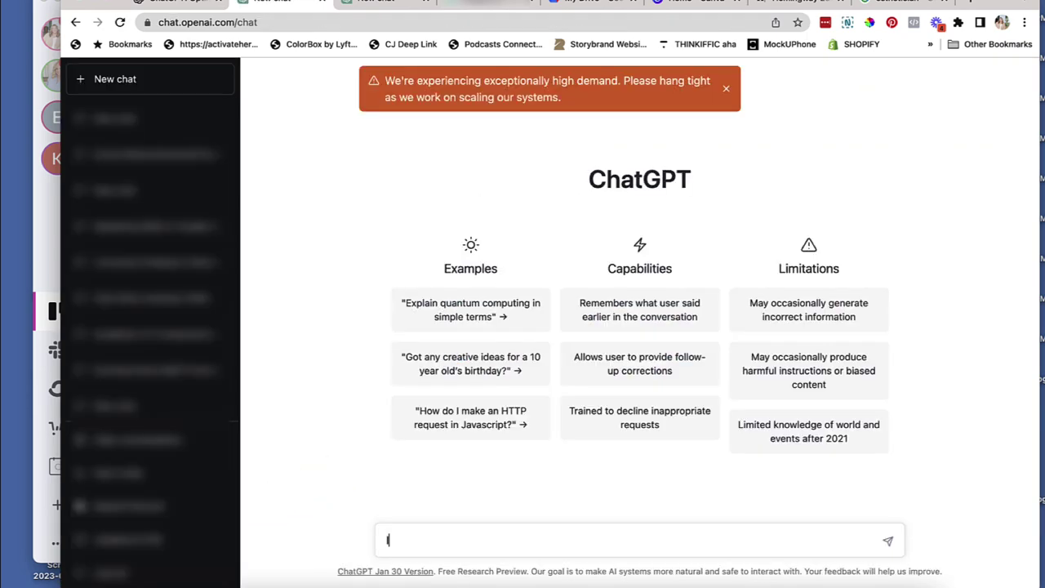
As a 40-year-old esthetician, ask for the top 3 winter dry-skin tips for a blog post
{"action": "type", "text": "I'm a"}
{"action": "type", "text": "40 year old esthetician and I want to write a blog post containing the top 3 tips for fighting dry skin this winter. "}
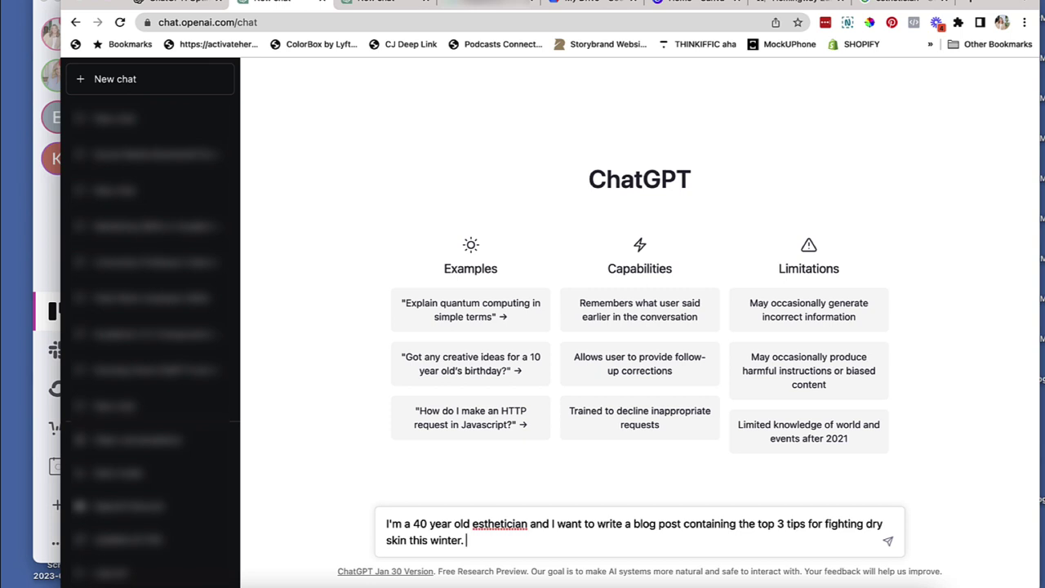
{"action": "type", "text": "What should I say?"}
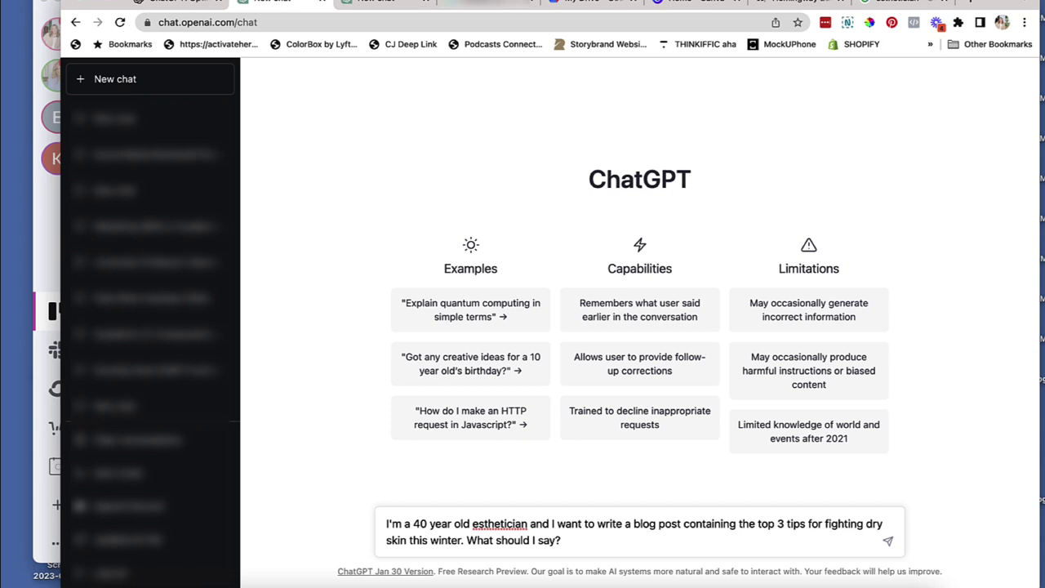
{"action": "key", "text": "Return"}
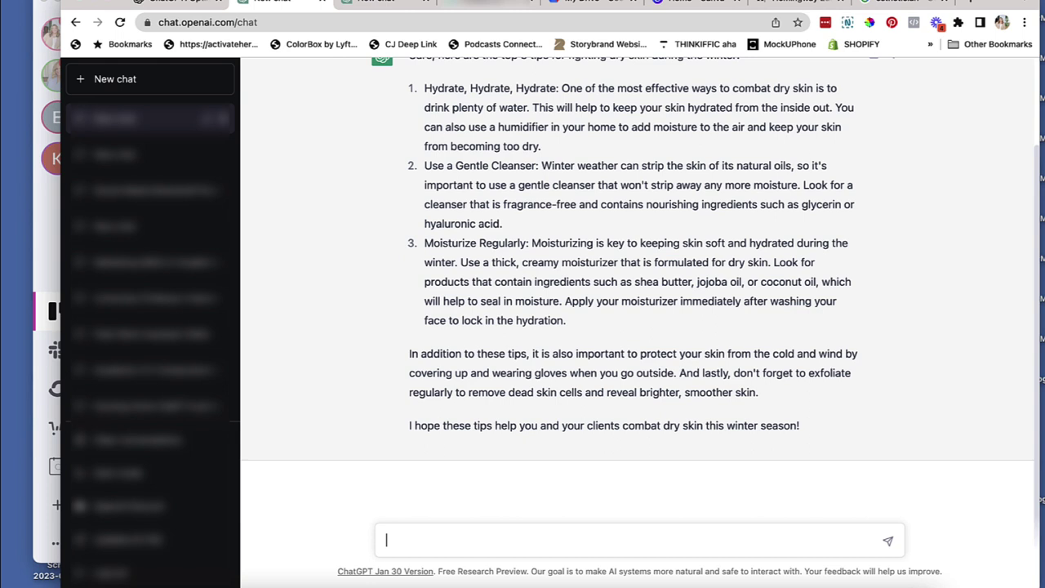
Send 'Great! Can you please write an introduction for this post?'
{"action": "type", "text": "H"}
{"action": "key", "text": "BackSpace"}
{"action": "type", "text": "Grre"}
{"action": "key", "text": "BackSpace"}
{"action": "key", "text": "BackSpace"}
{"action": "type", "text": "eat"}
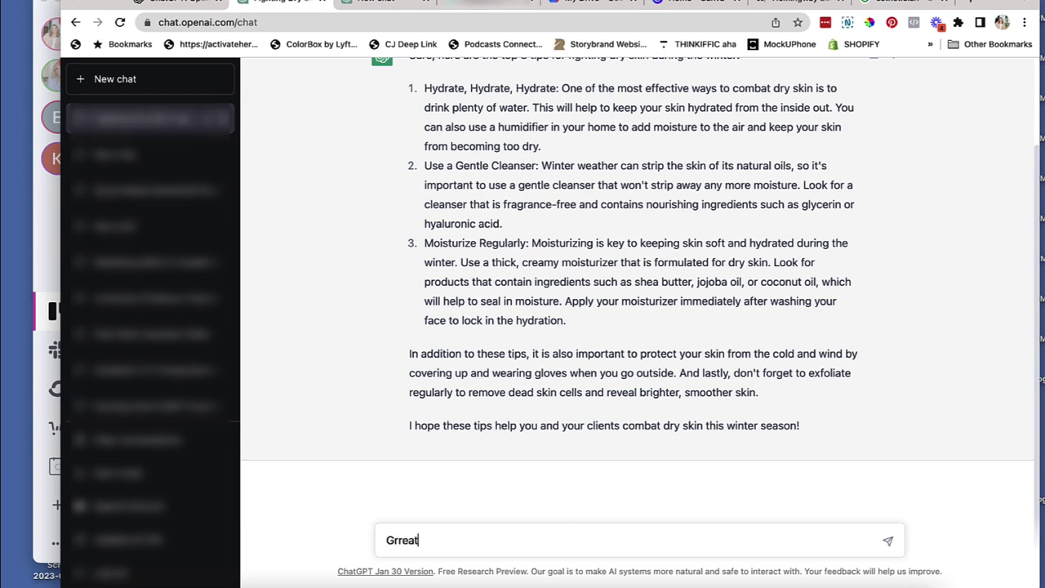
{"action": "type", "text": "eat"}
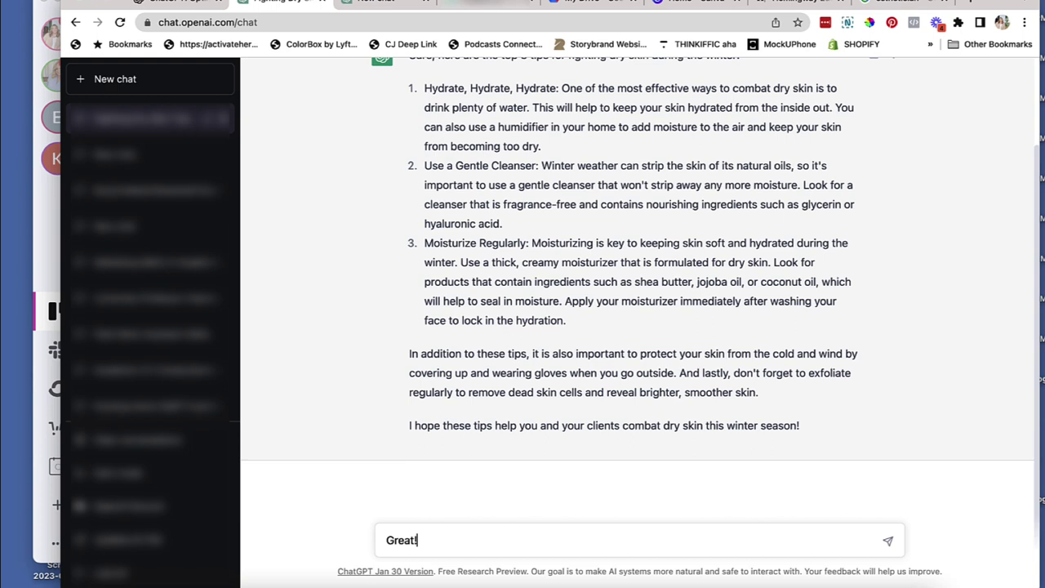
{"action": "type", "text": "! Can you please wr"}
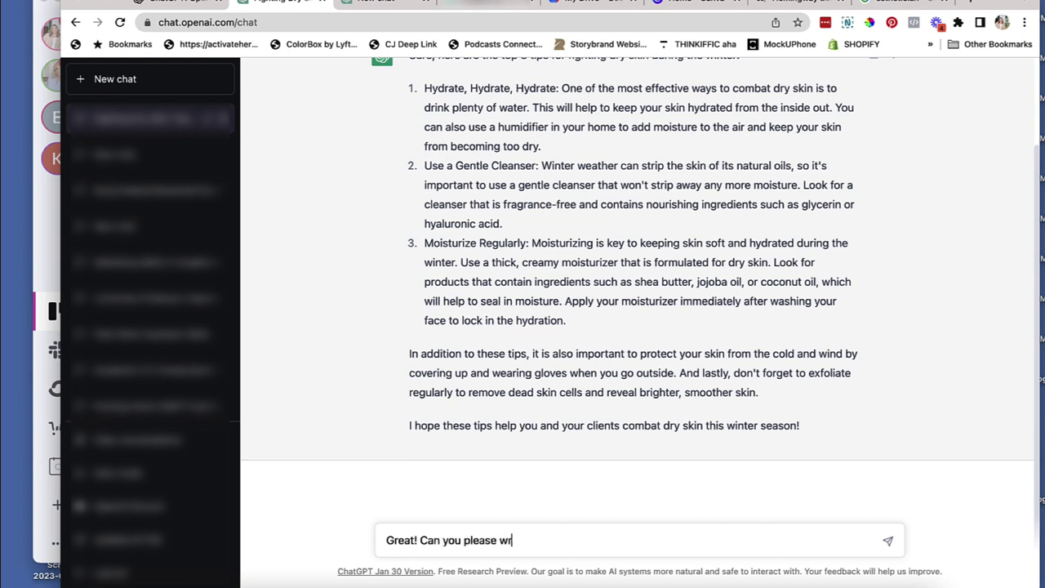
{"action": "type", "text": "ite inan introduction"}
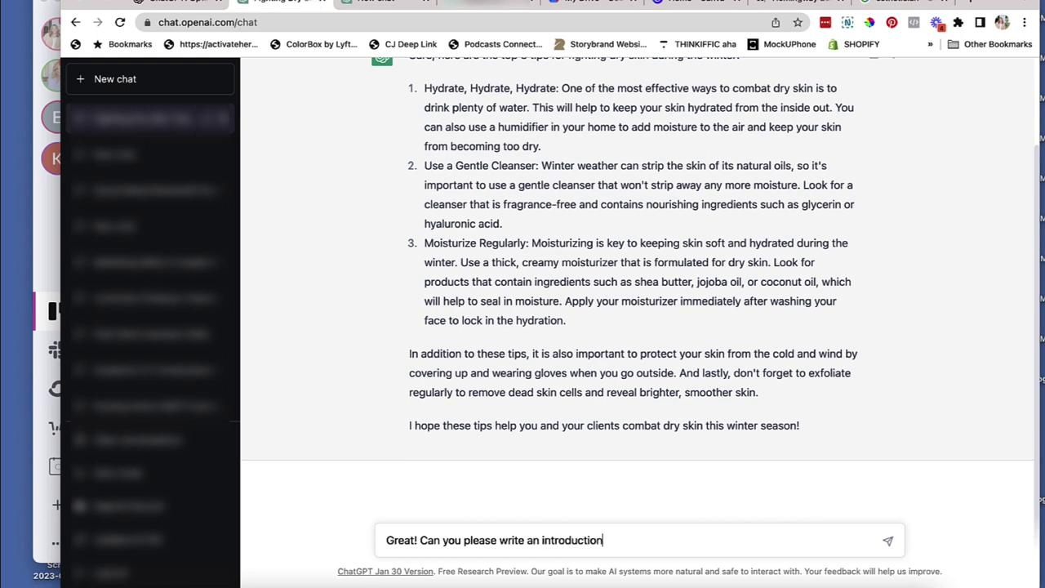
{"action": "type", "text": " for this post?"}
{"action": "key", "text": "Return"}
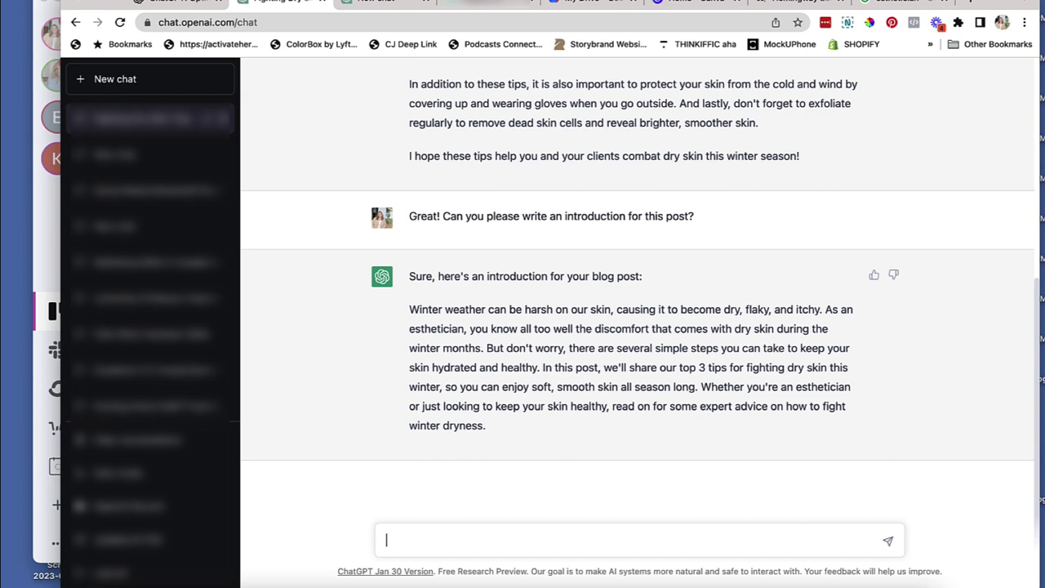
Ask to rewrite the above introduction with women over 40 as the audience instead of estheticians
{"action": "type", "text": "Can you re-write the a"}
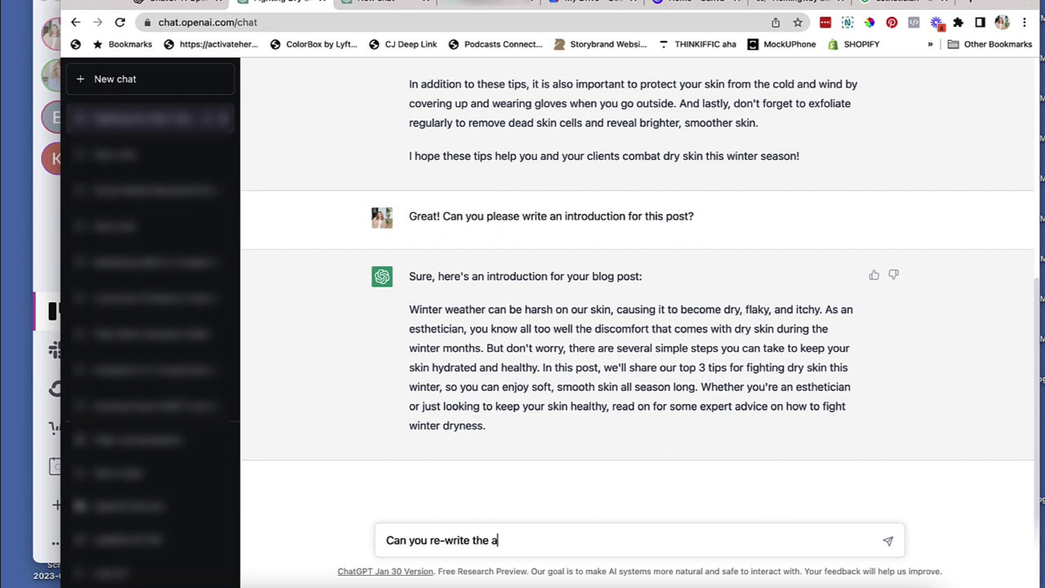
{"action": "type", "text": "bove and inste"}
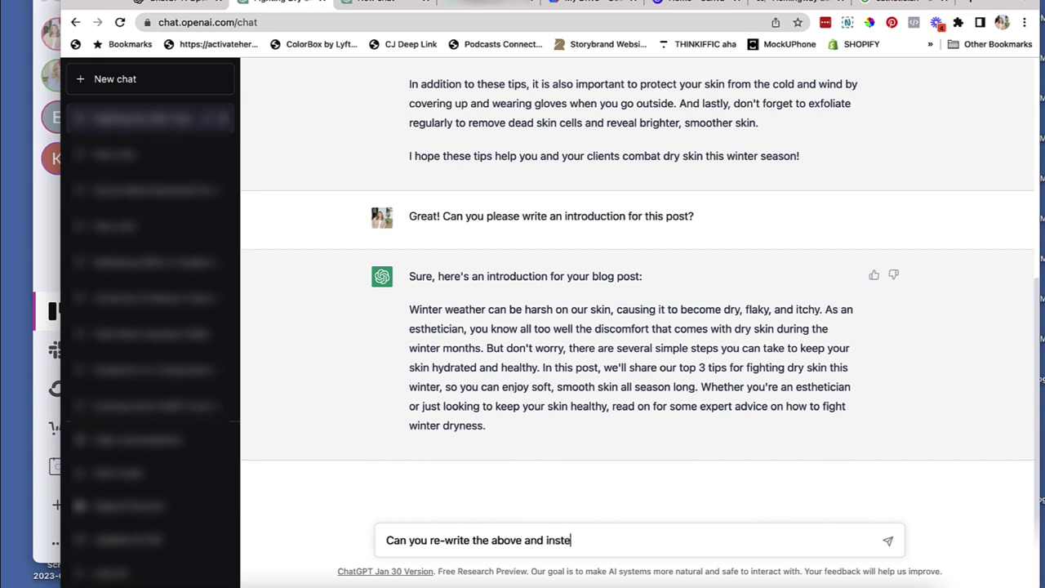
{"action": "type", "text": "ad of the audience"}
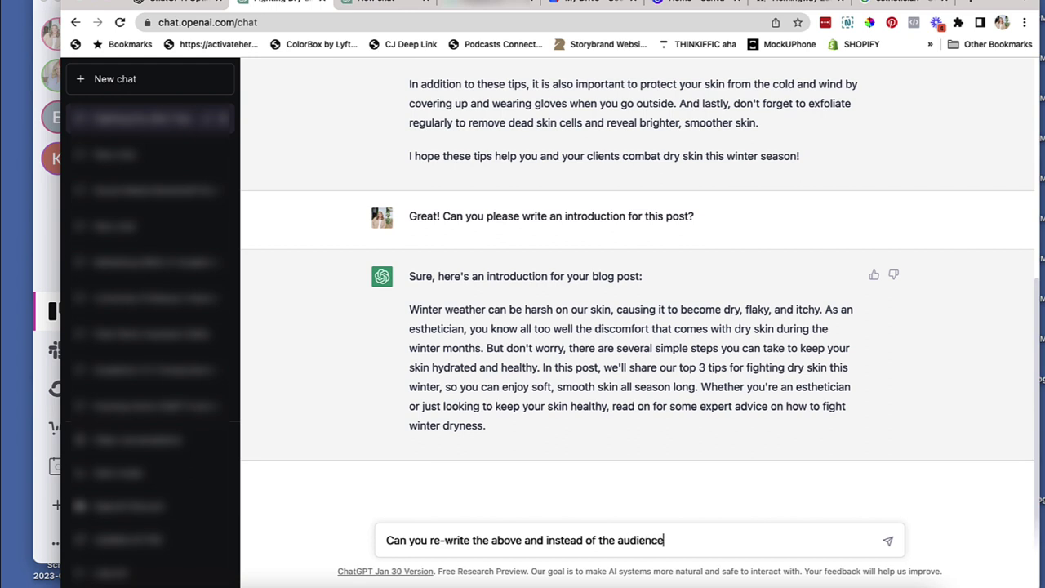
{"action": "type", "text": " being an esthetician"}
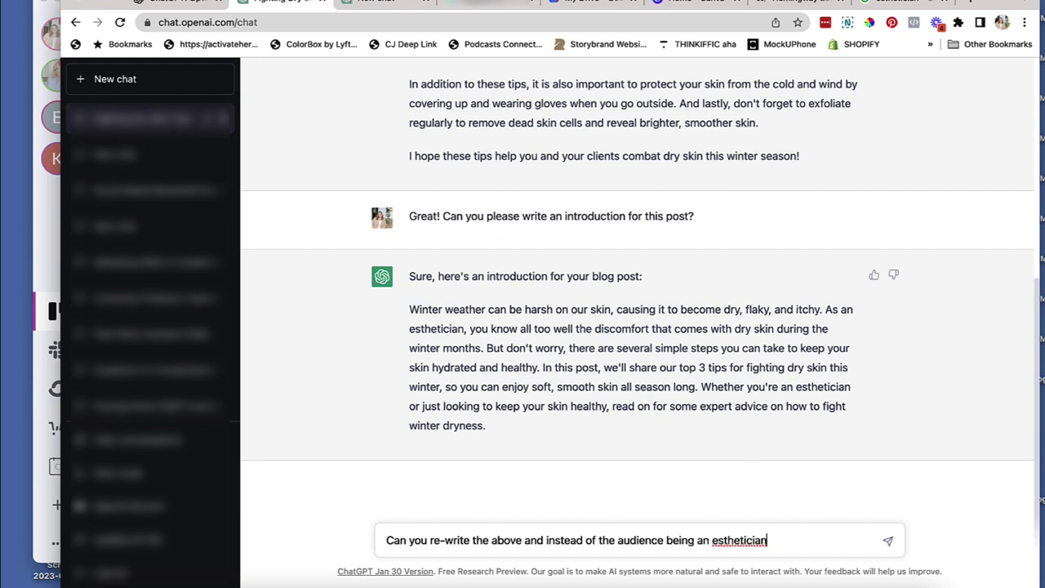
{"action": "type", "text": ", I'd like them to be "}
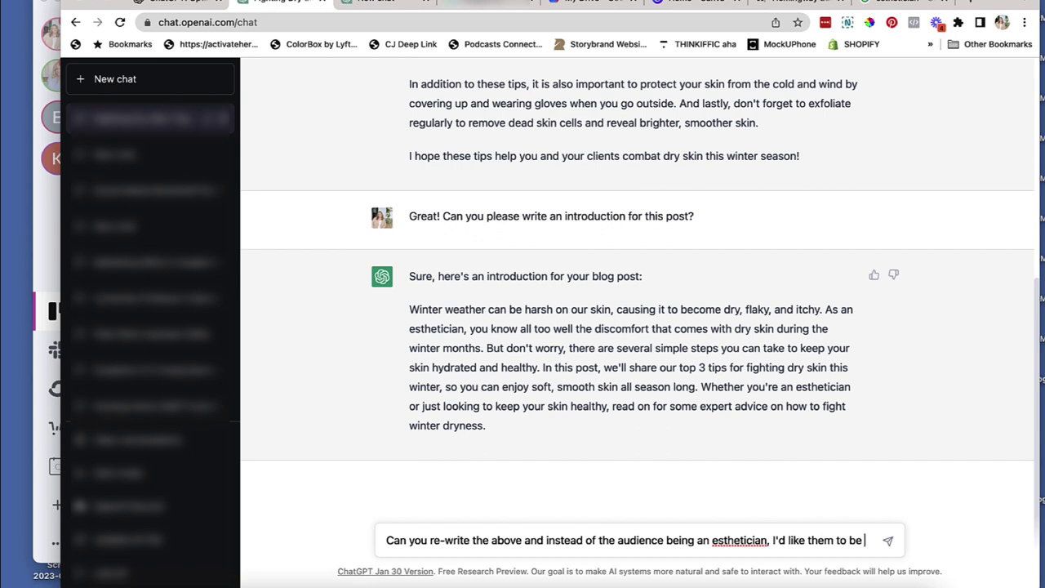
{"action": "type", "text": "women"}
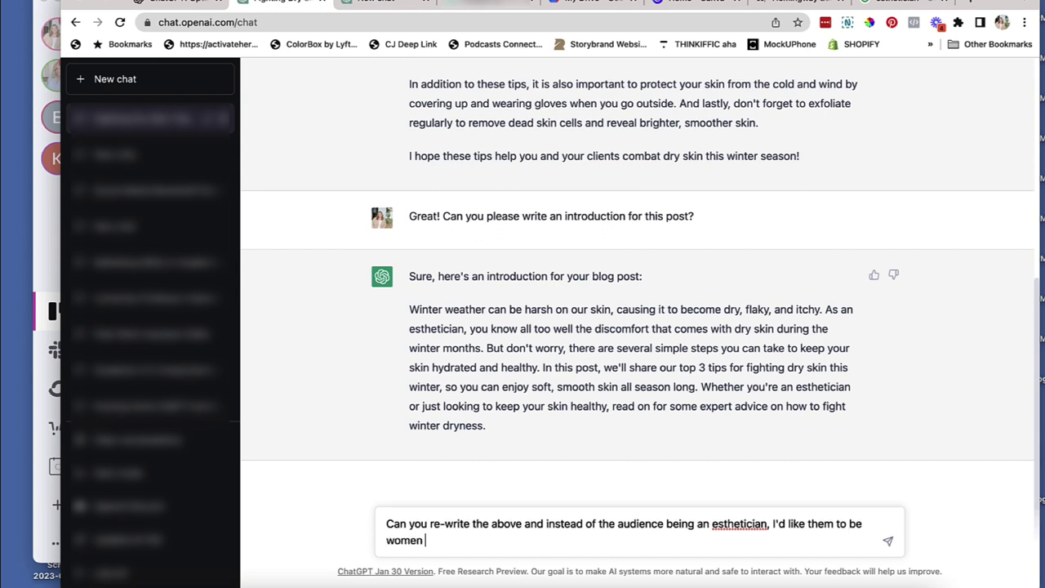
{"action": "type", "text": " over 40."}
{"action": "key", "text": "Return"}
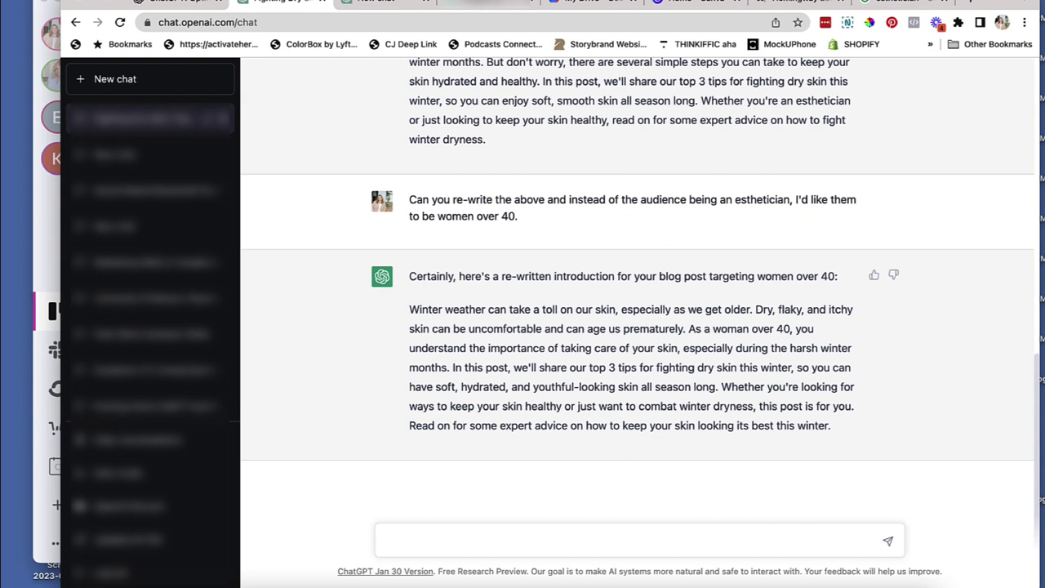
Send 'Can you please re-write the above in first person, singular.'
{"action": "type", "text": "Can you please"}
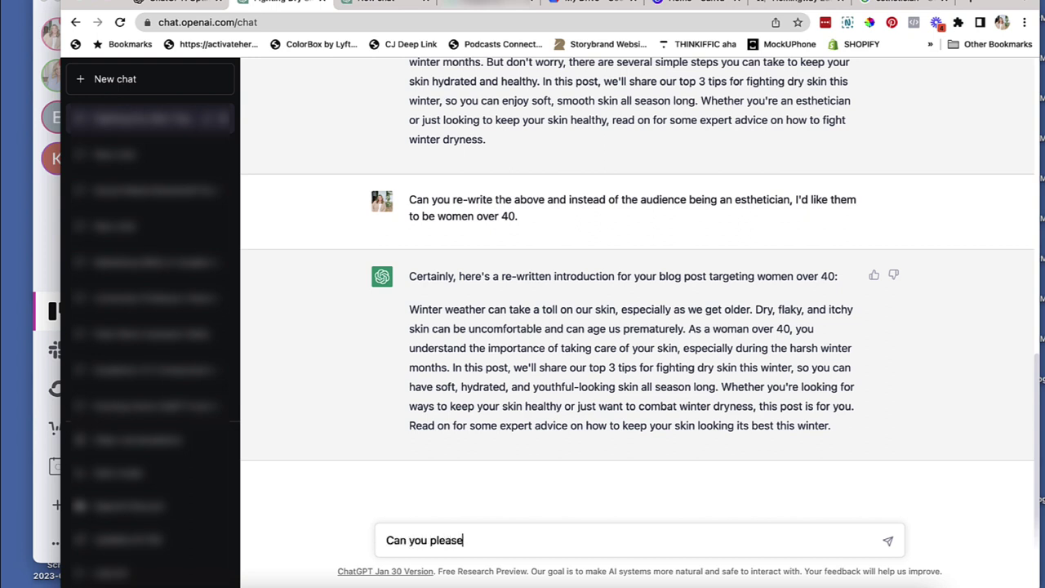
{"action": "type", "text": " re"}
{"action": "type", "text": "wrti"}
{"action": "type", "text": "te the above in"}
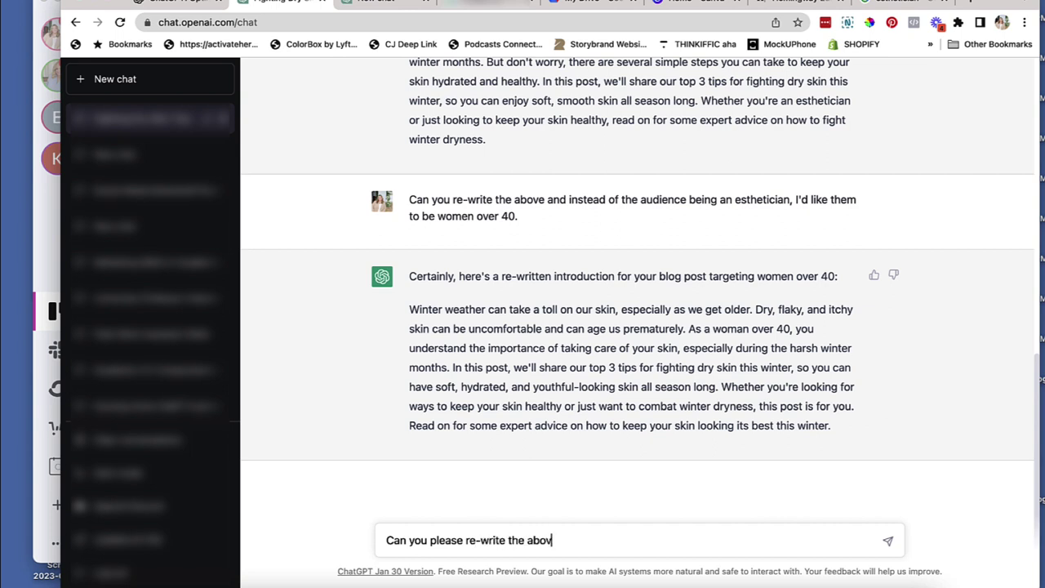
{"action": "type", "text": " first po"}
{"action": "type", "text": "rson, sing"}
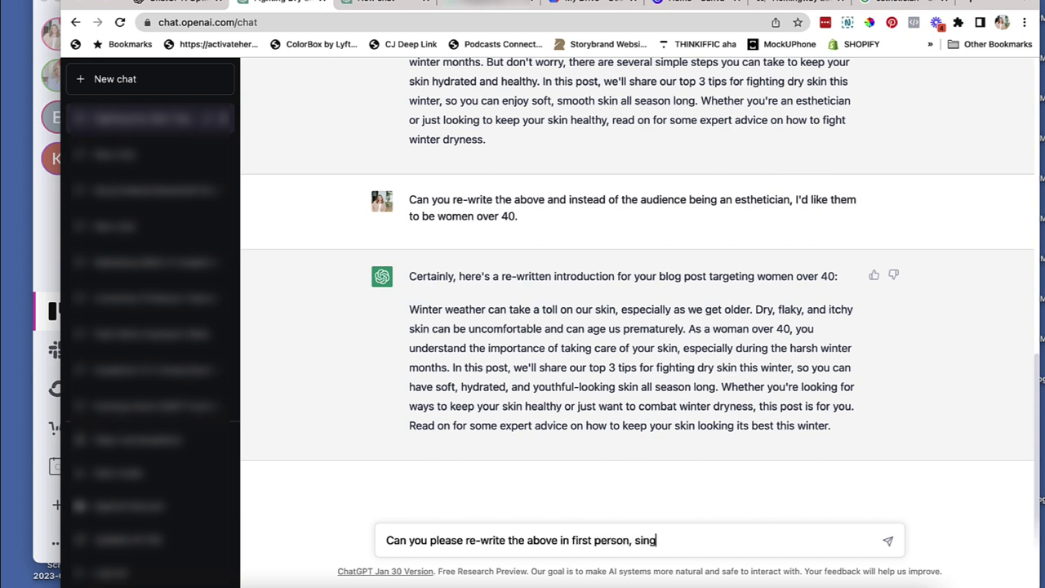
{"action": "type", "text": "luar."}
{"action": "key", "text": "Return"}
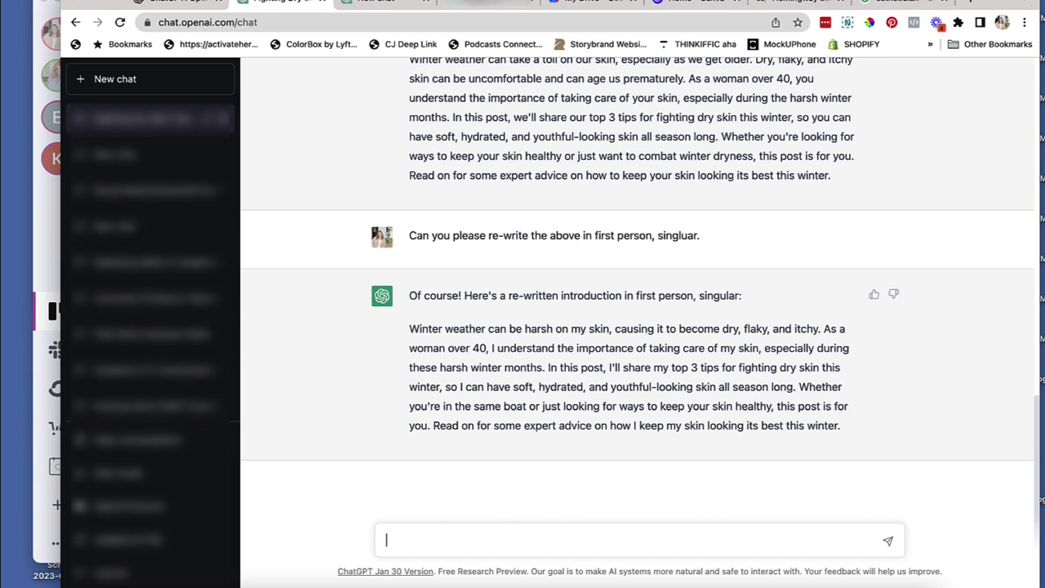
Send 'Can you please cite the references you found to support this post?'
{"action": "type", "text": "Can you pleaase"}
{"action": "key", "text": "BackSpace"}
{"action": "key", "text": "BackSpace"}
{"action": "type", "text": "e cite the"}
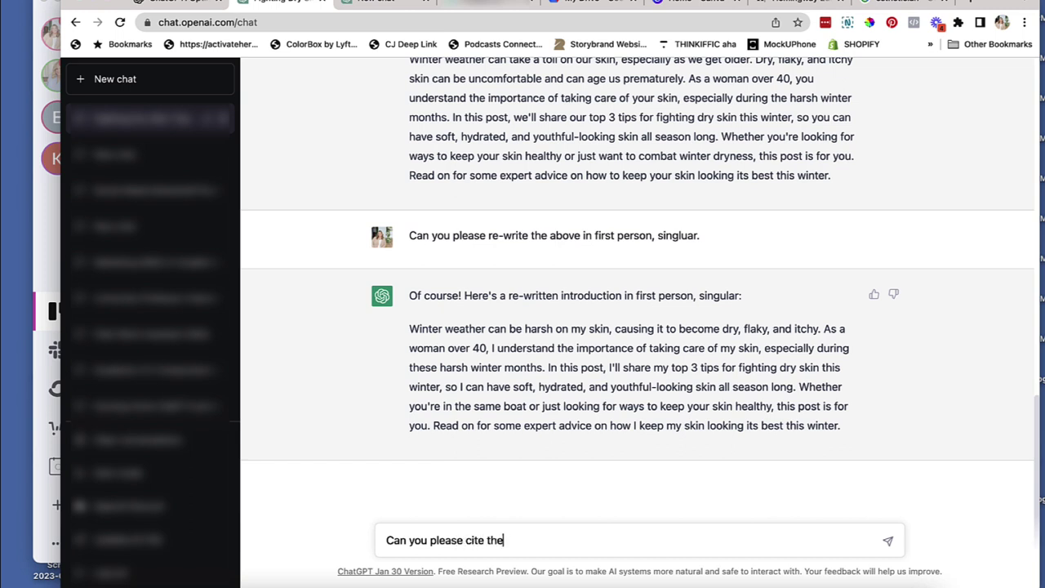
{"action": "type", "text": " refrerences taht"}
{"action": "key", "text": "BackSpace"}
{"action": "key", "text": "BackSpace"}
{"action": "key", "text": "BackSpace"}
{"action": "key", "text": "BackSpace"}
{"action": "key", "text": "BackSpace"}
{"action": "key", "text": "BackSpace"}
{"action": "key", "text": "BackSpace"}
{"action": "key", "text": "BackSpace"}
{"action": "key", "text": "BackSpace"}
{"action": "key", "text": "BackSpace"}
{"action": "key", "text": "BackSpace"}
{"action": "type", "text": "erences you found"}
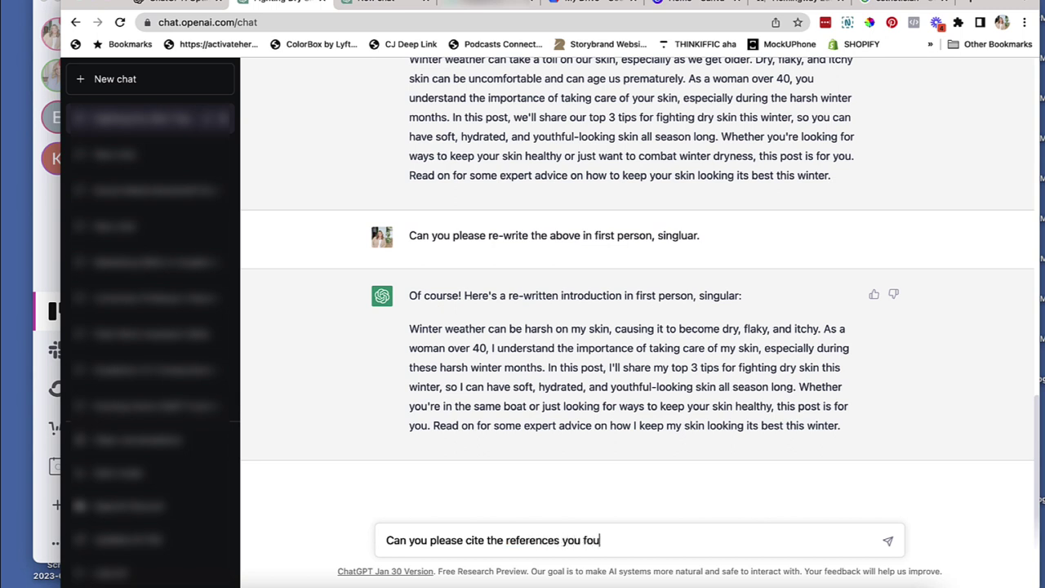
{"action": "type", "text": " to support this post?"}
{"action": "key", "text": "Return"}
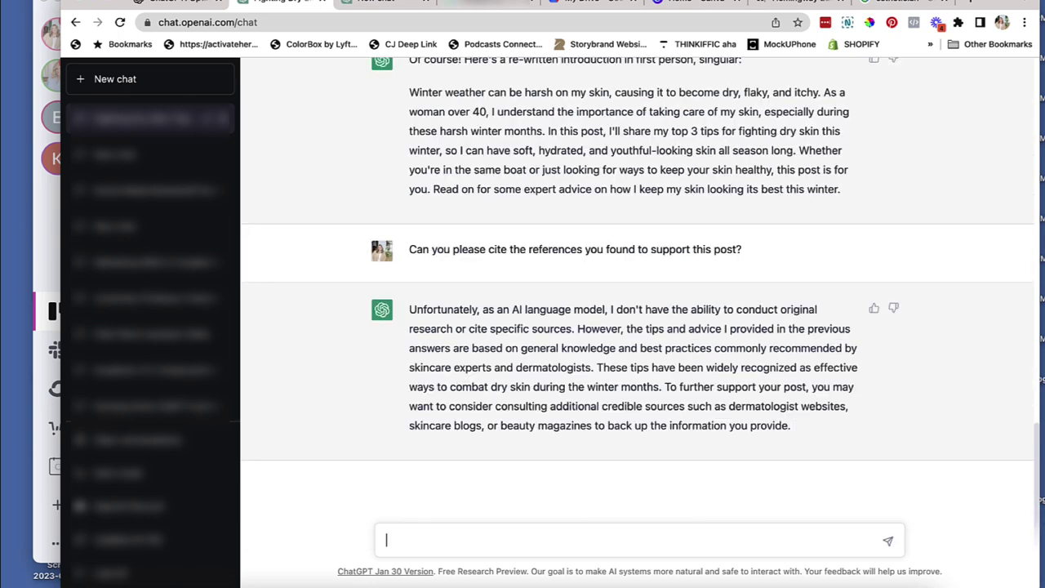
Ask ChatGPT 'Can you list some references where there is similar information online?' and stop the reply once sources appear
{"action": "type", "text": "Can you list some "}
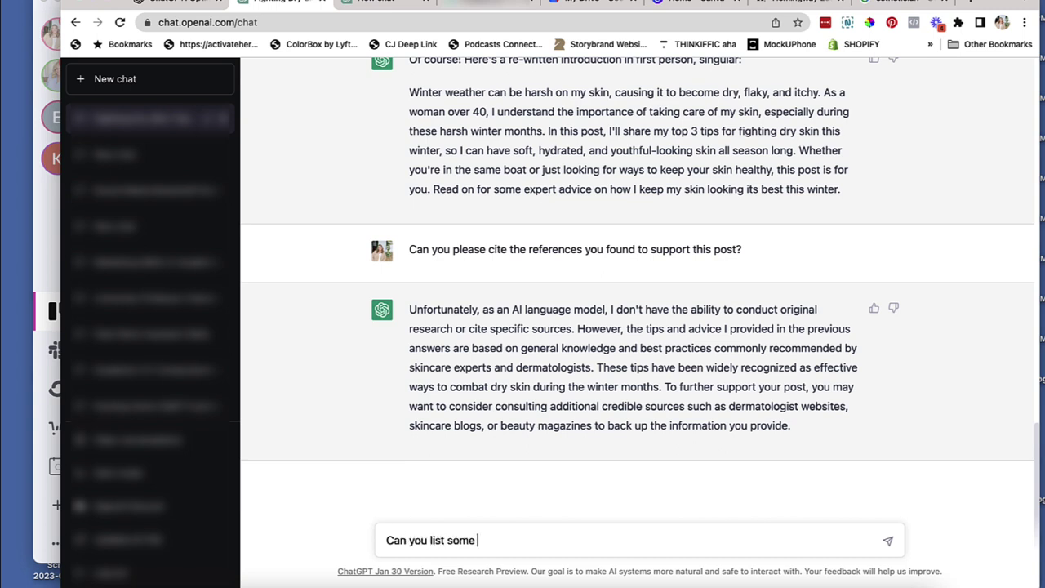
{"action": "type", "text": "references where there is "}
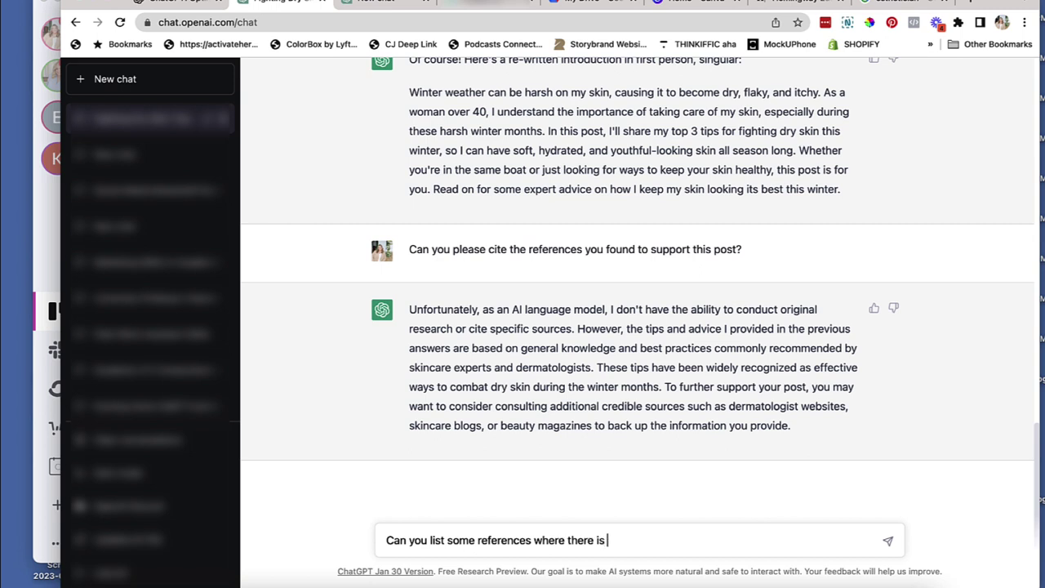
{"action": "type", "text": "similarinformation online"}
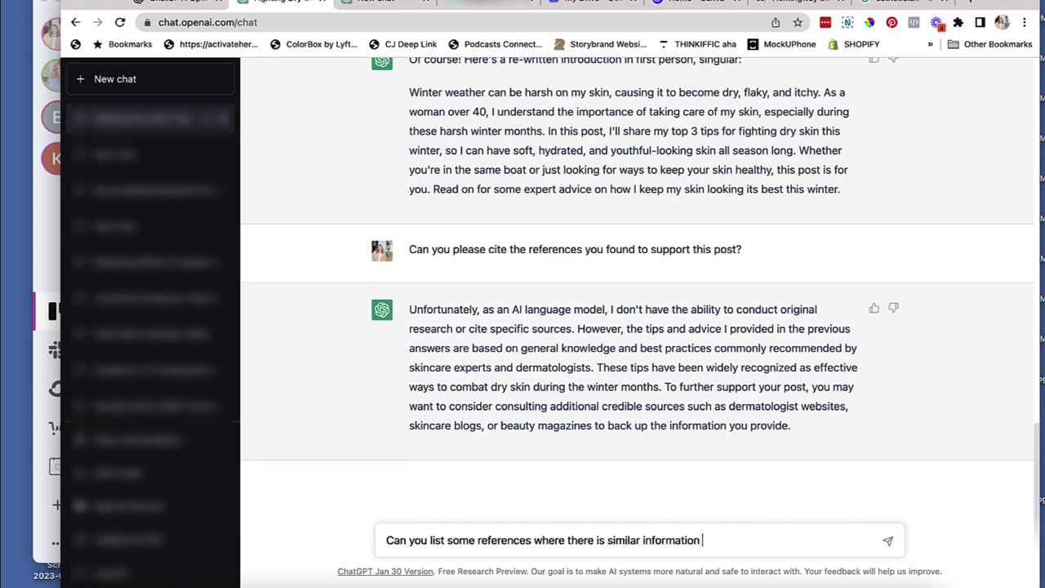
{"action": "type", "text": "?"}
{"action": "key", "text": "Return"}
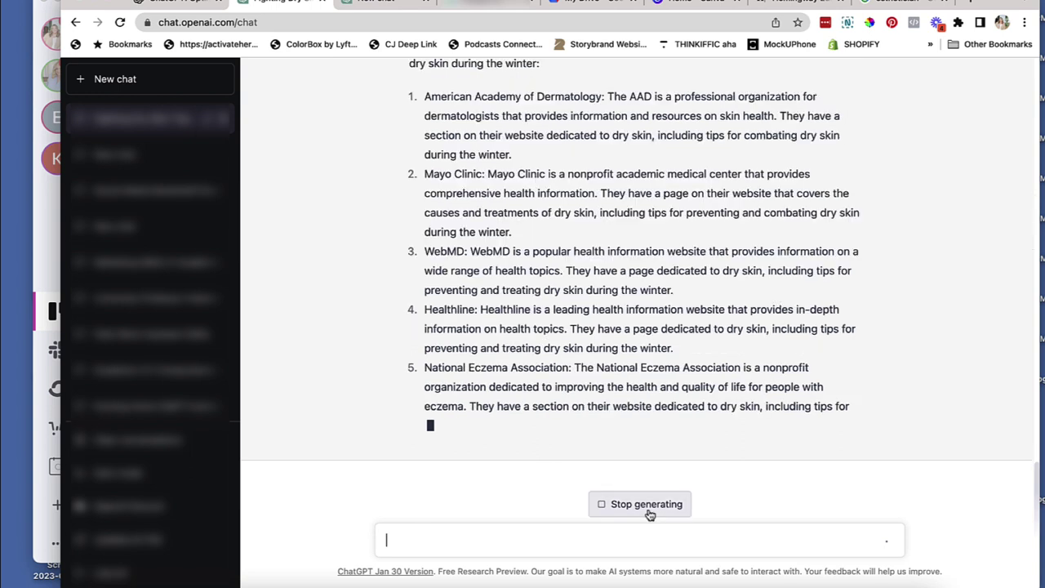
{"action": "left_click", "coordinate": [650, 505]}
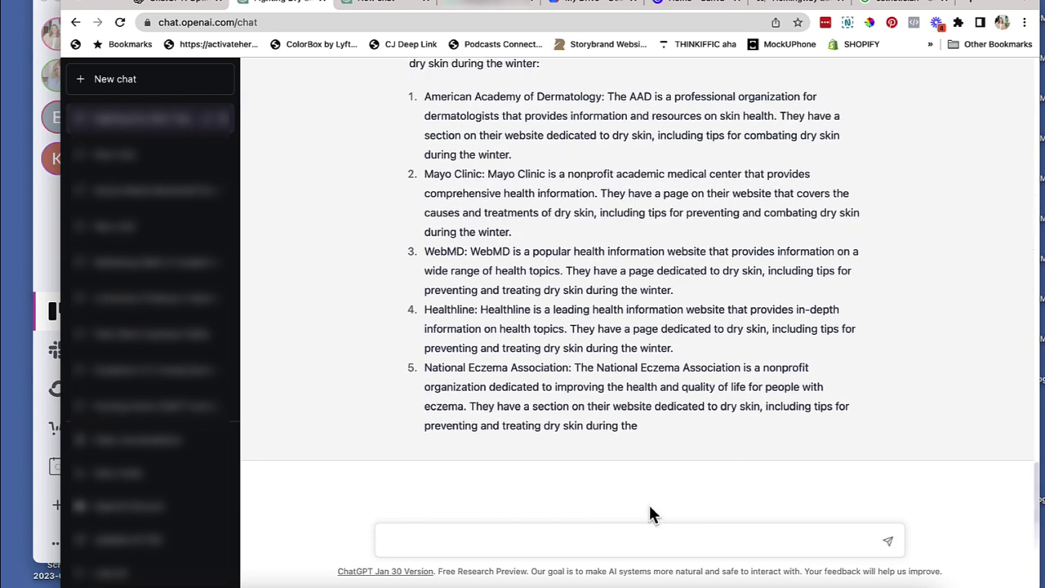
Highlight the first prompt asking for the top 3 winter dry-skin tips
{"action": "scroll", "coordinate": [662, 307], "scroll_direction": "up", "scroll_amount": 10}
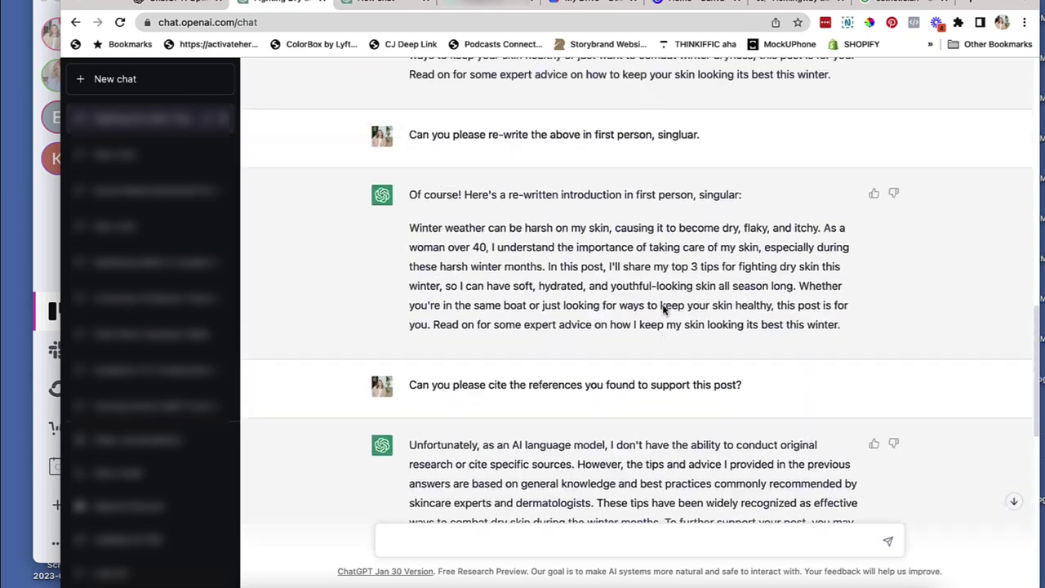
{"action": "scroll", "coordinate": [662, 309], "scroll_direction": "down", "scroll_amount": 5}
{"action": "scroll", "coordinate": [662, 308], "scroll_direction": "up", "scroll_amount": 12}
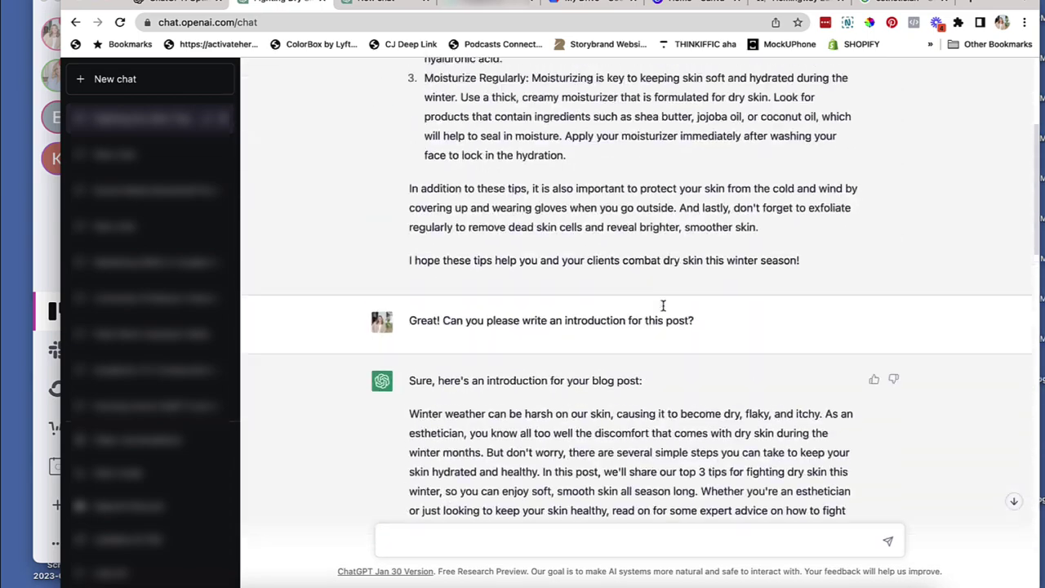
{"action": "scroll", "coordinate": [664, 311], "scroll_direction": "up", "scroll_amount": 1}
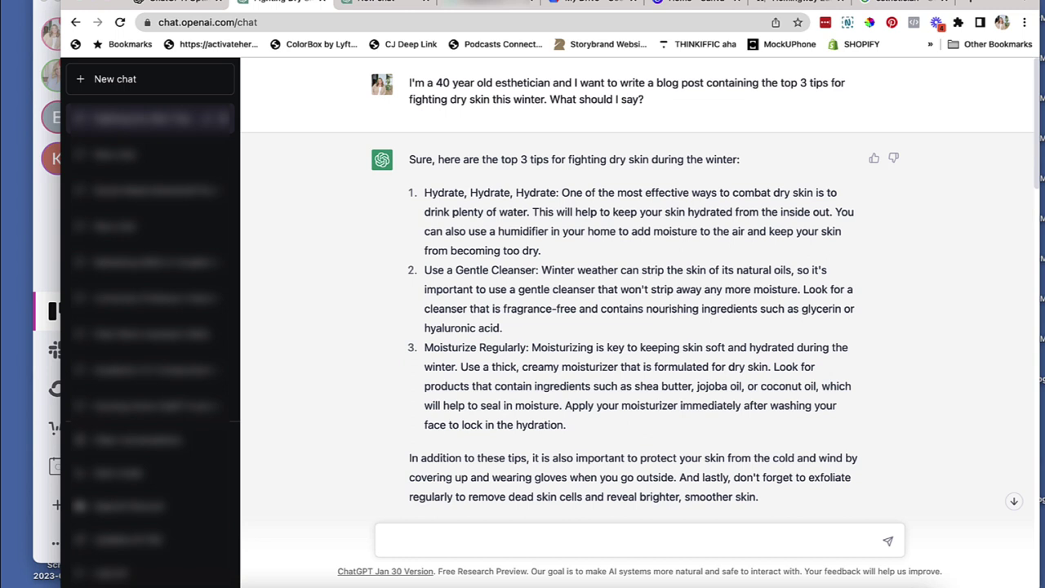
{"action": "left_click_drag", "start_coordinate": [409, 83], "coordinate": [651, 119]}
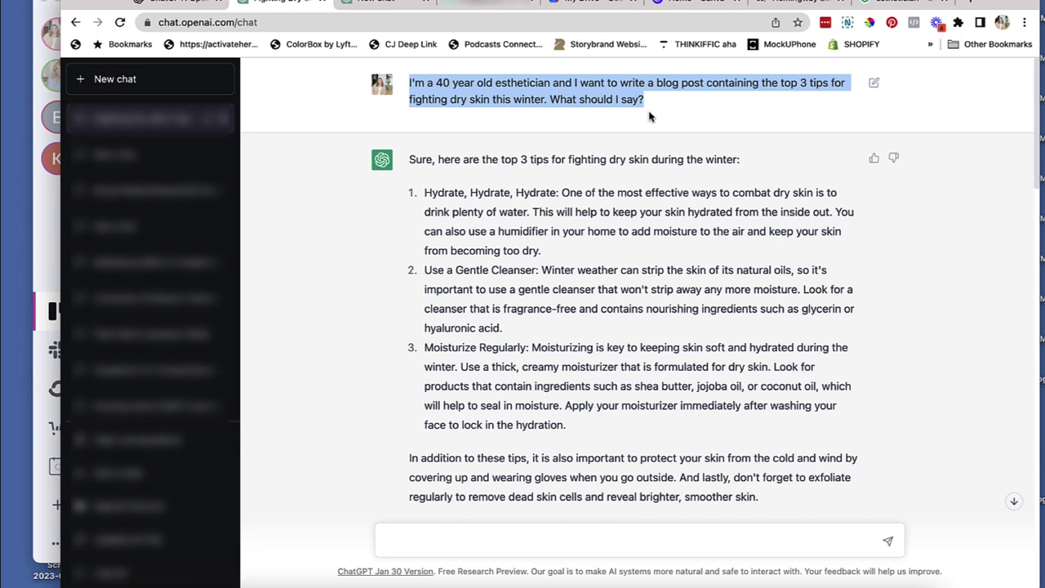